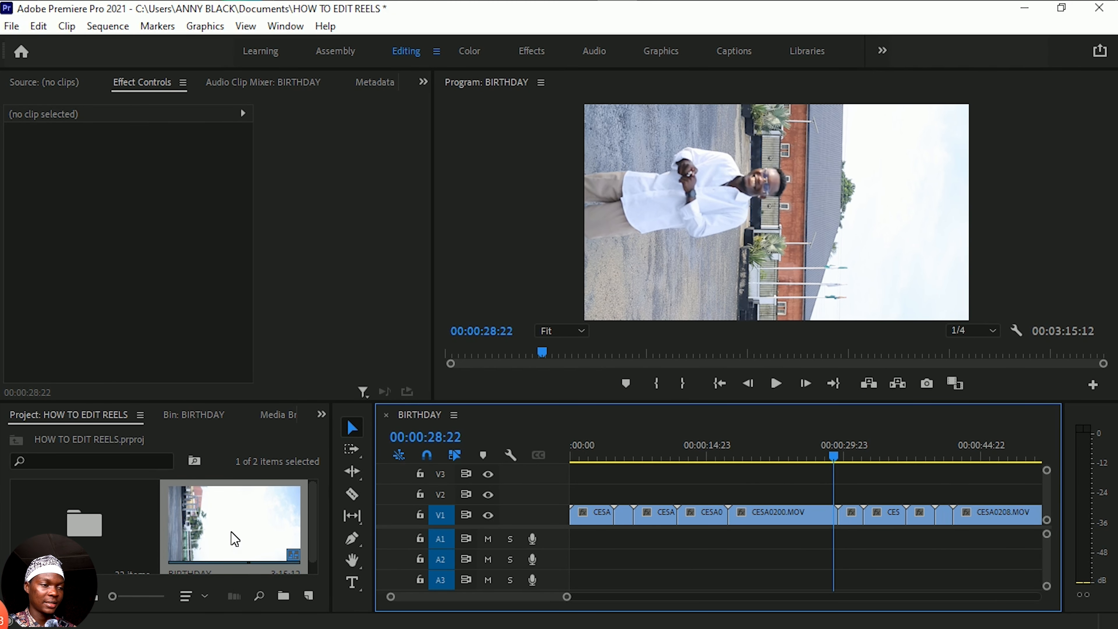
Step: Close the BIRTHDAY sequence's timeline and delete that sequence from the project
click(387, 415)
click(217, 542)
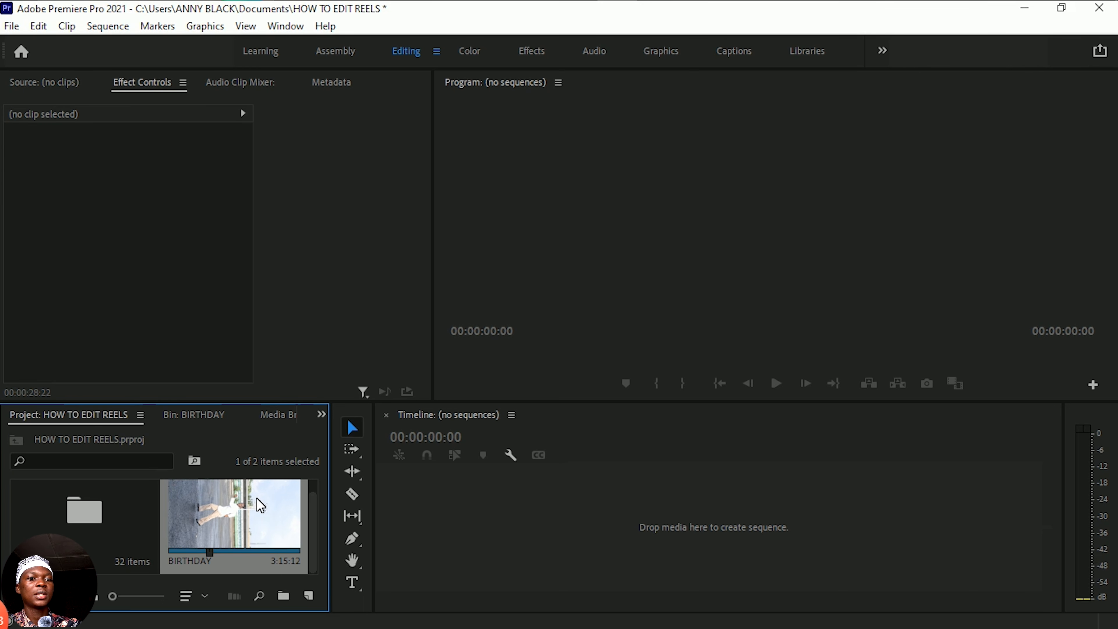
key(Delete)
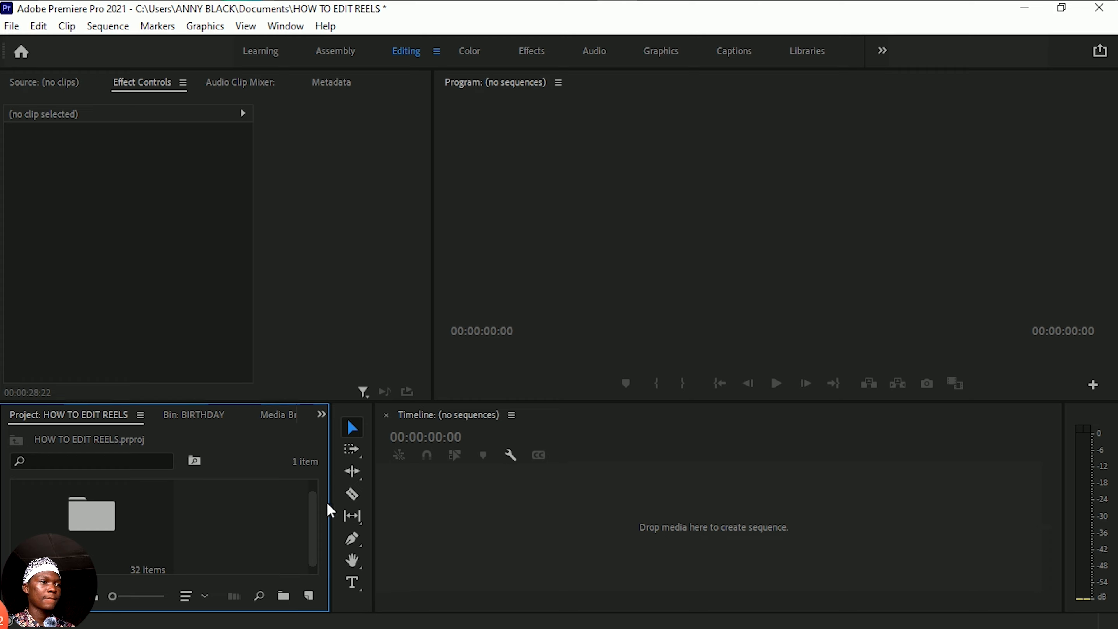
Step: Start a new sequence based on the Digital SLR preset DSLR 1080p25
click(309, 597)
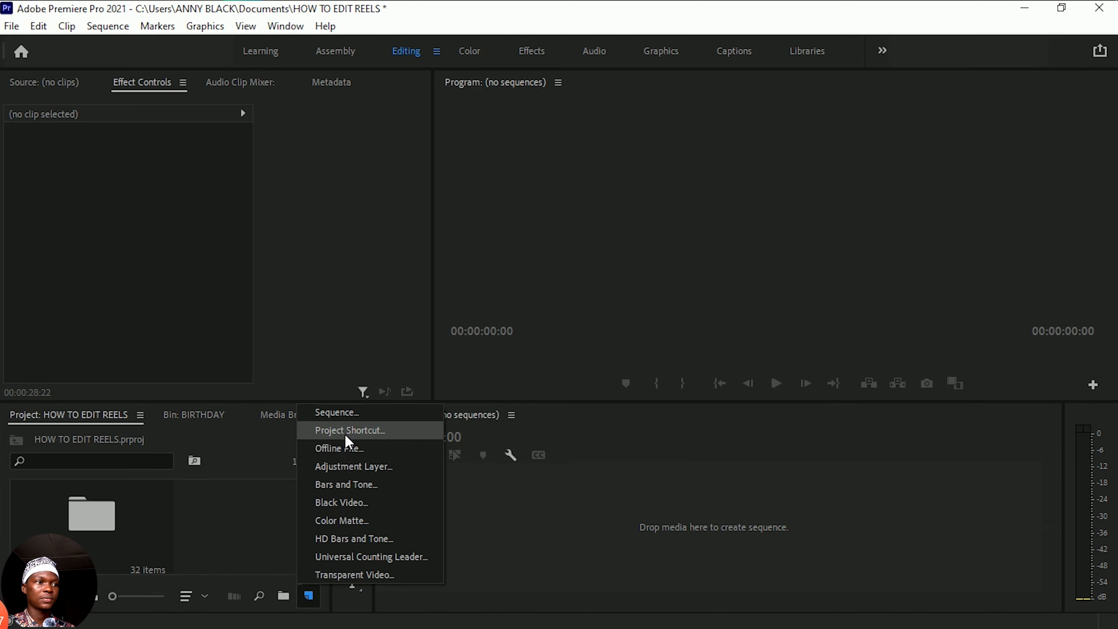
click(348, 414)
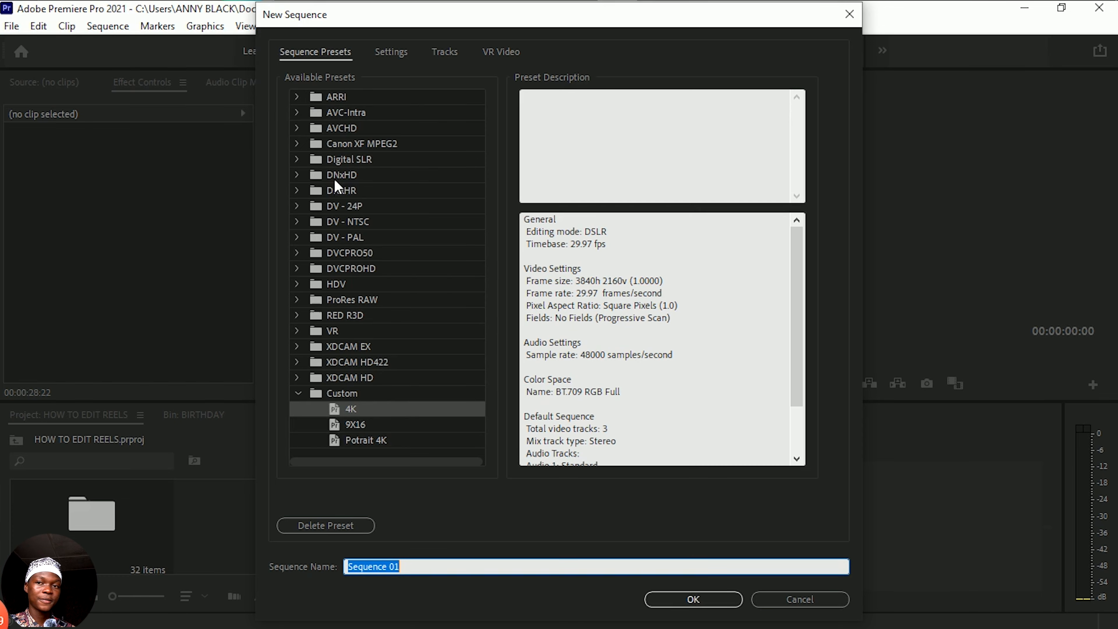
click(298, 161)
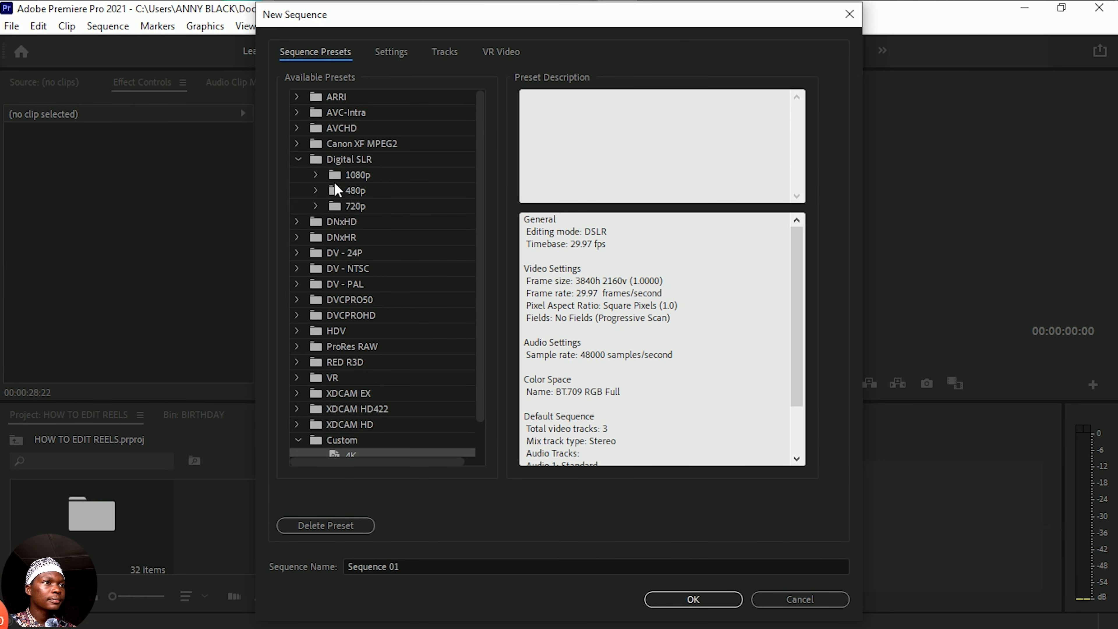
click(316, 175)
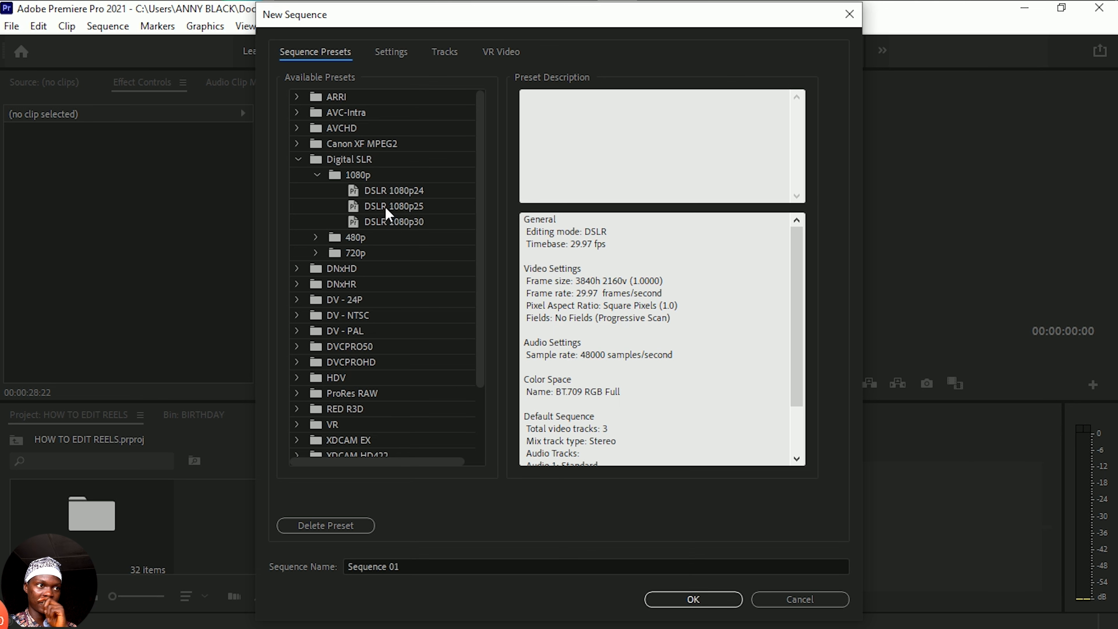
click(416, 206)
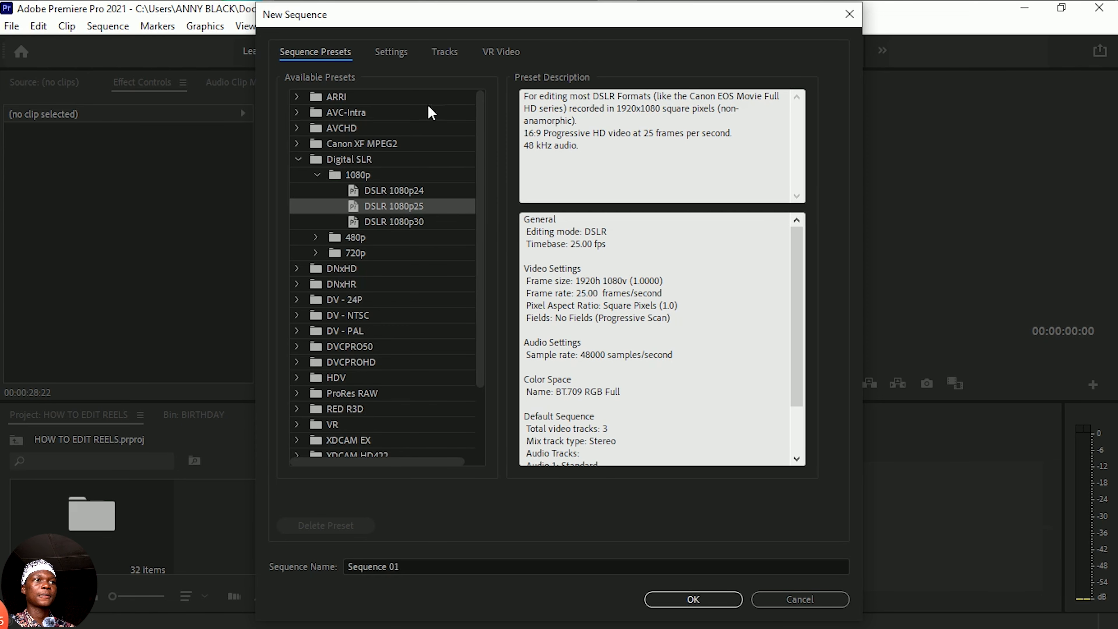
Step: Set the new sequence's frame size to 1080 horizontal by 1920 vertical
click(396, 51)
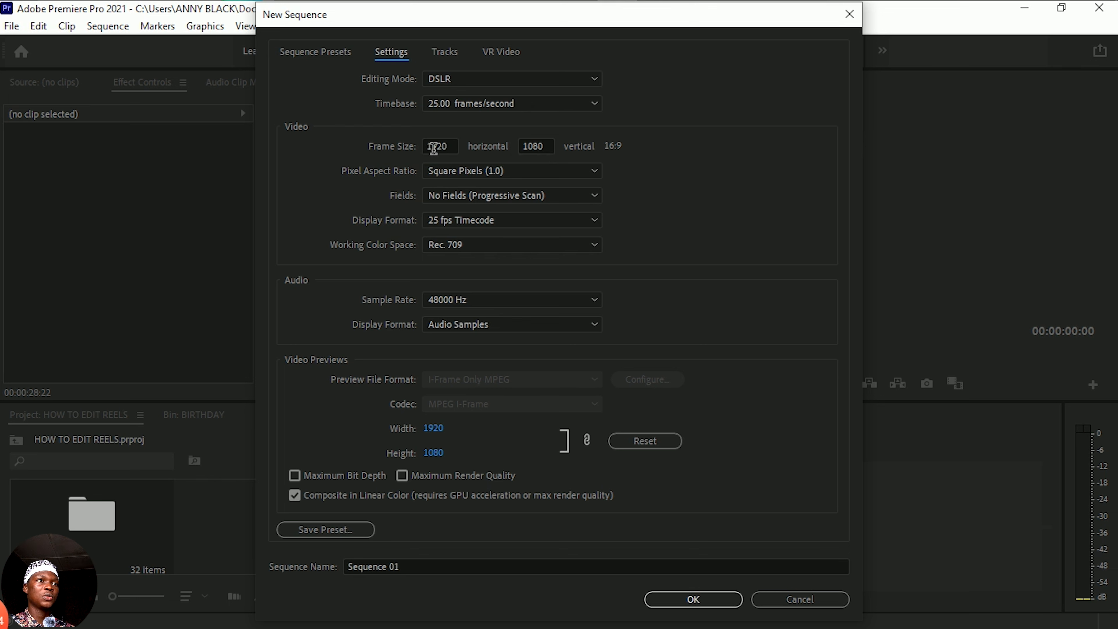
click(450, 147)
drag(450, 147, 413, 146)
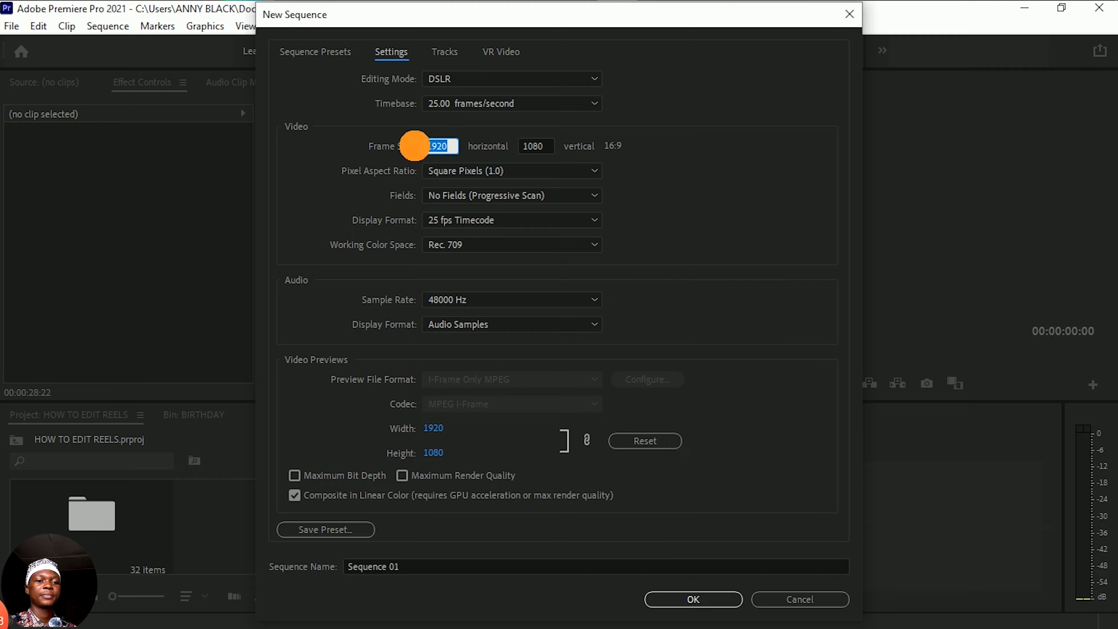
text(1080)
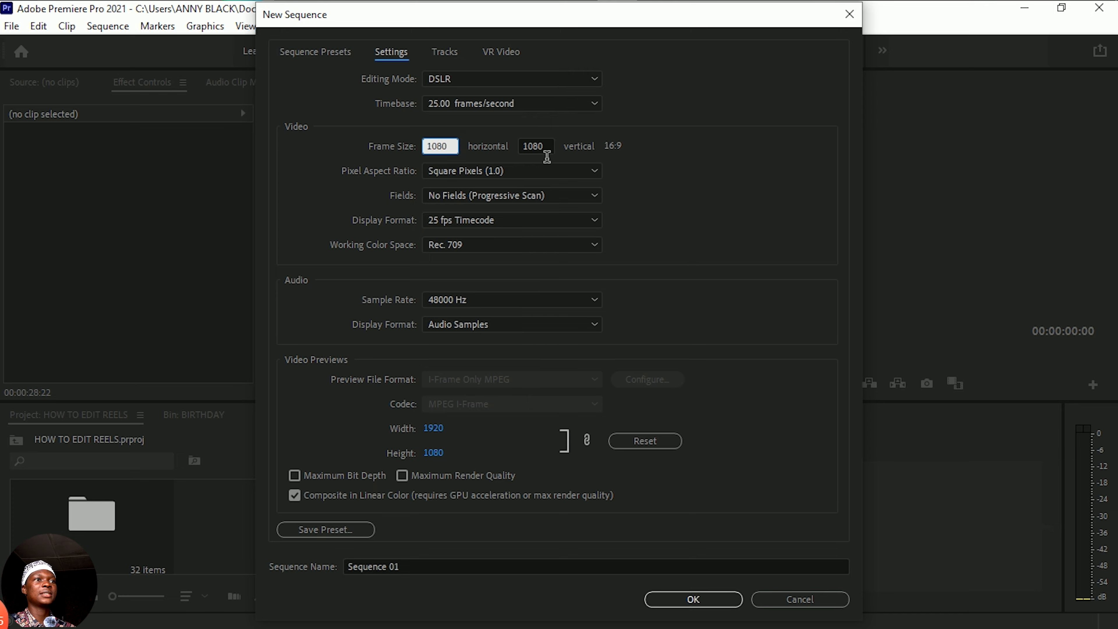
click(537, 146)
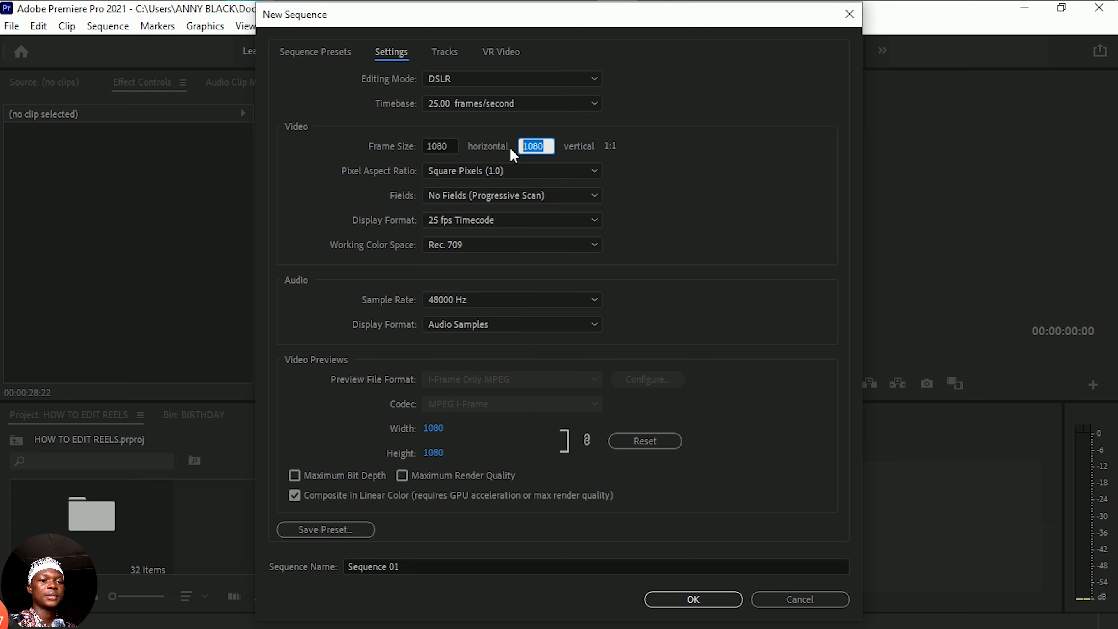
text(1920)
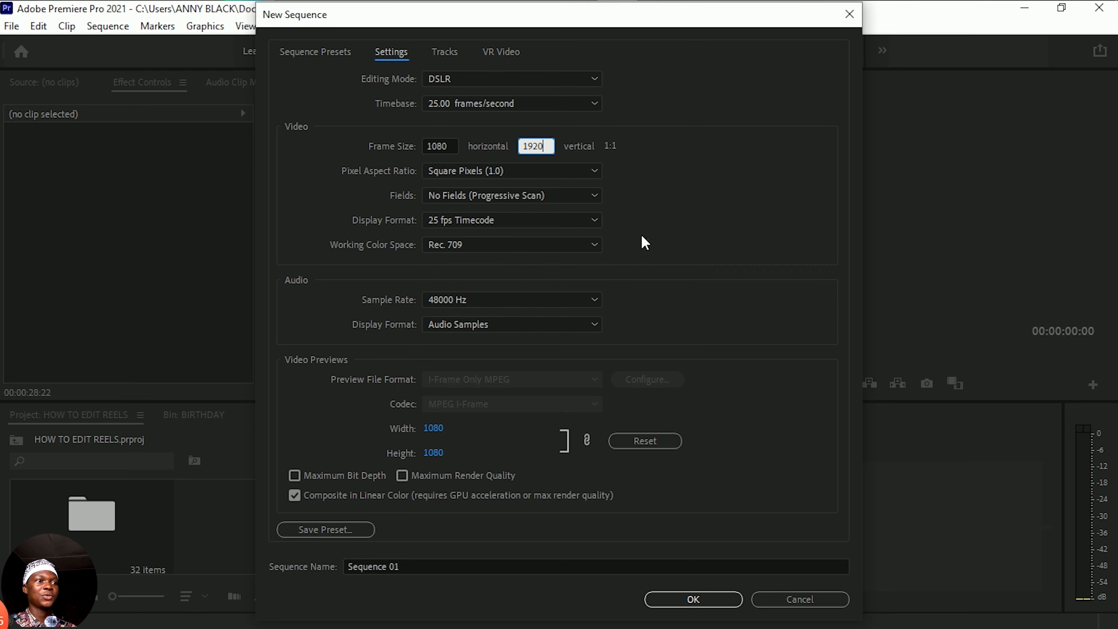
click(700, 201)
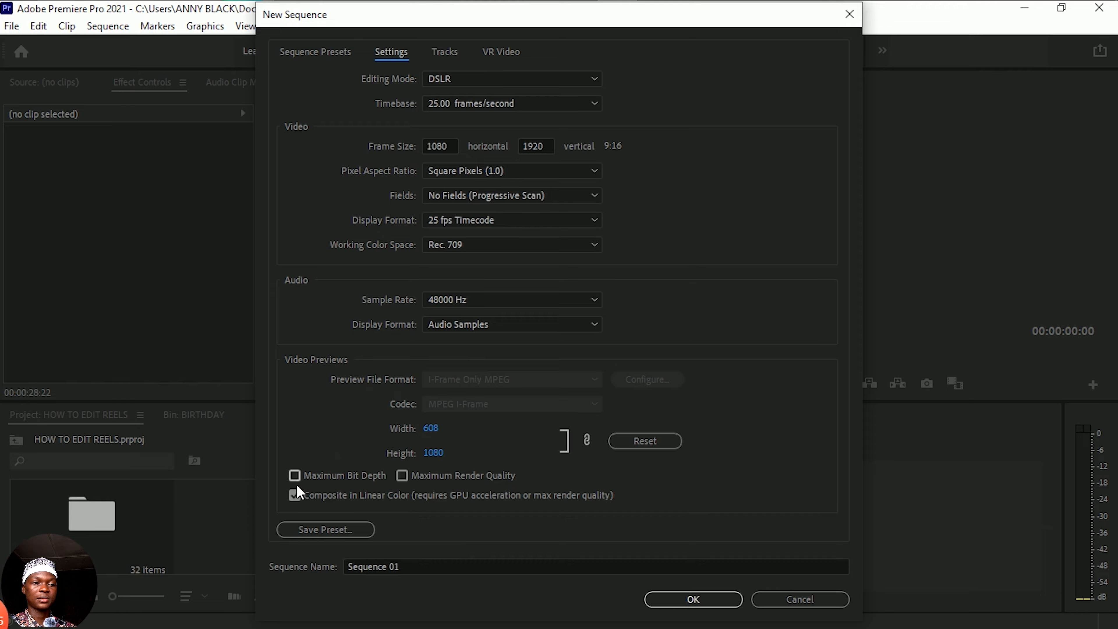
Step: Save the settings as a sequence preset named with the creator's name followed by "reels", and create Sequence 01 from it
click(312, 533)
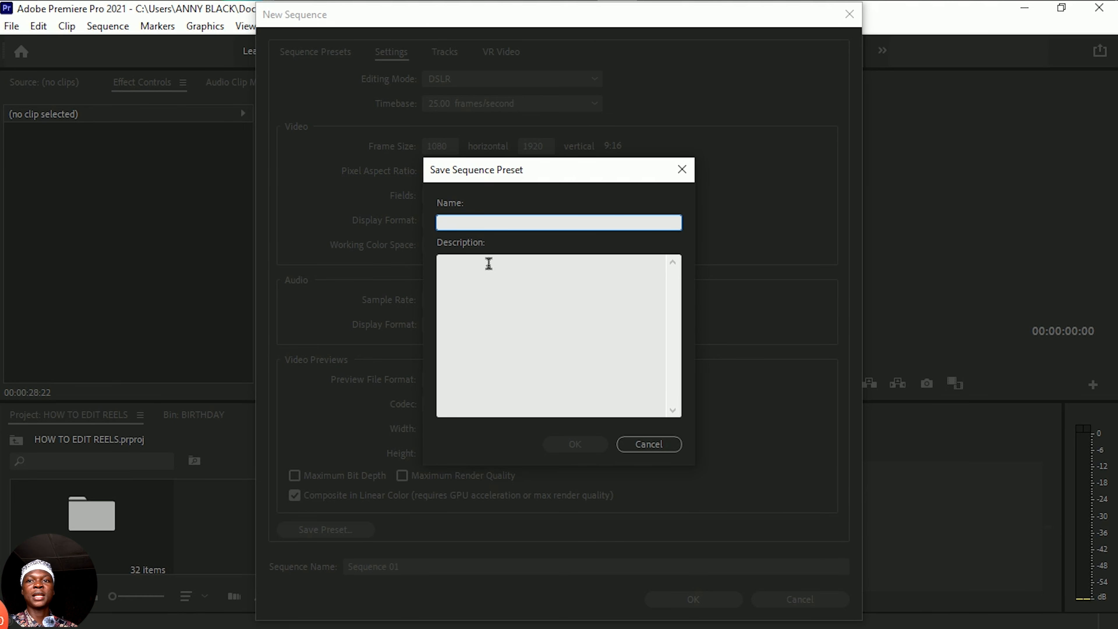
text(A)
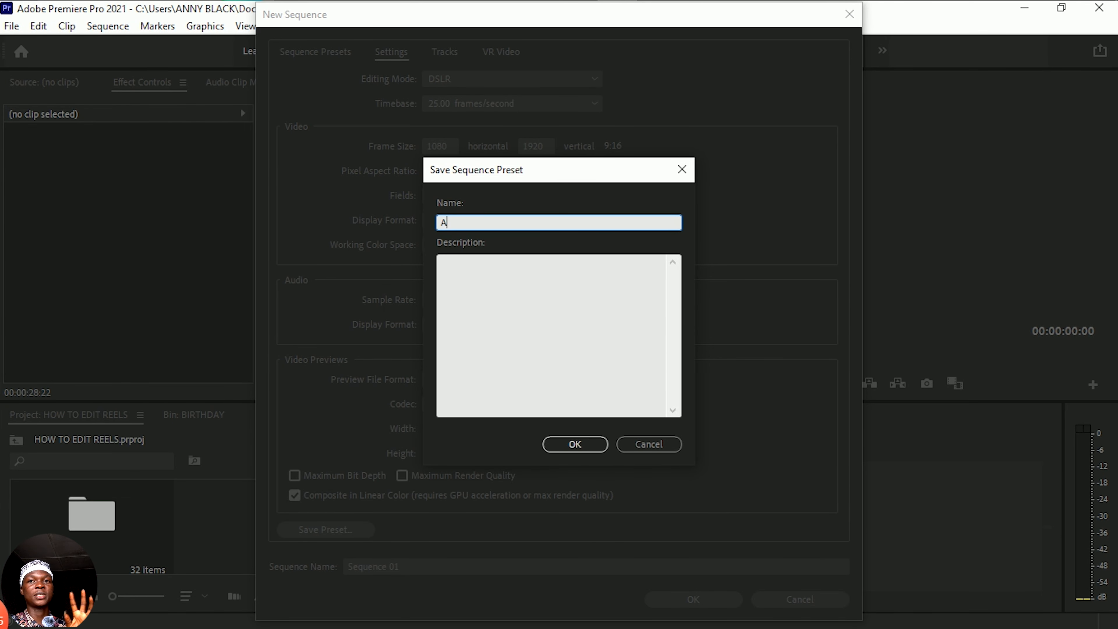
text(nnyB)
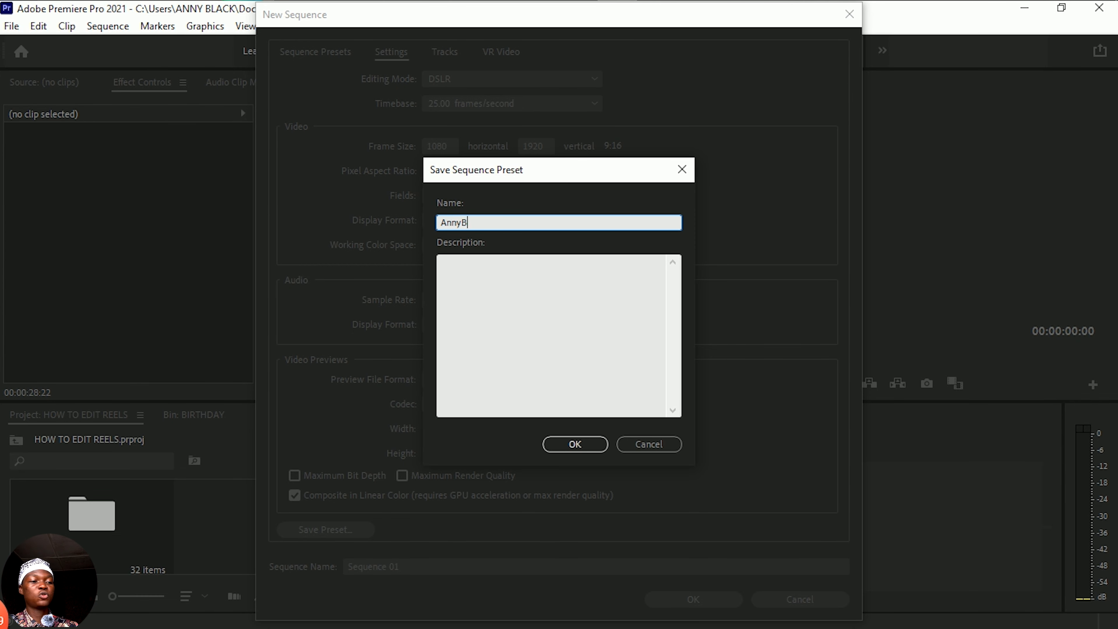
text(l)
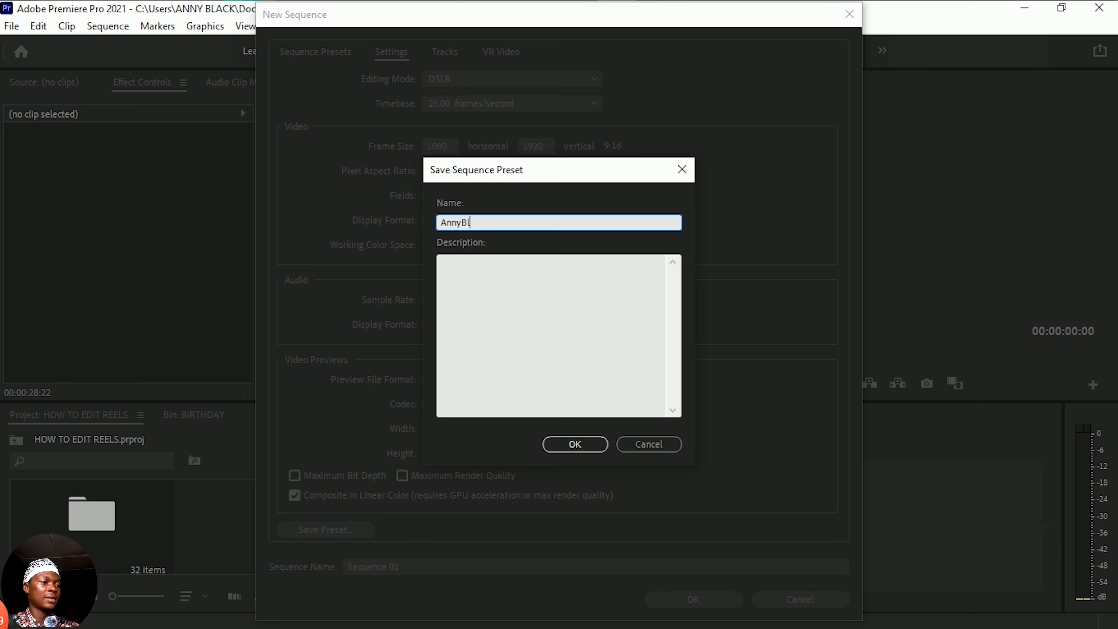
text(a)
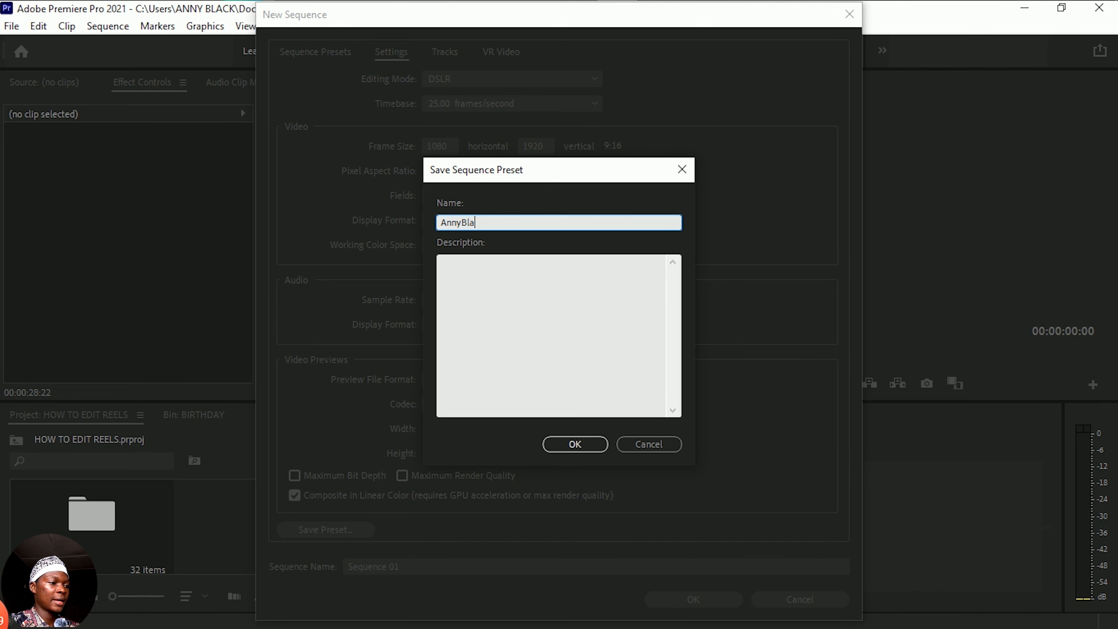
text(c)
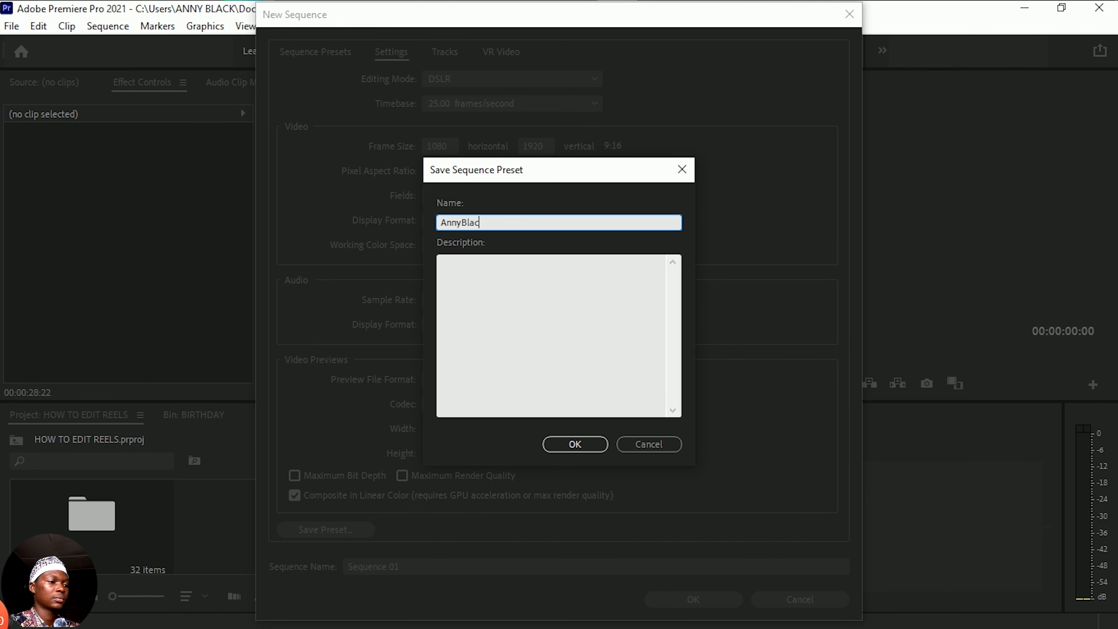
text(k)
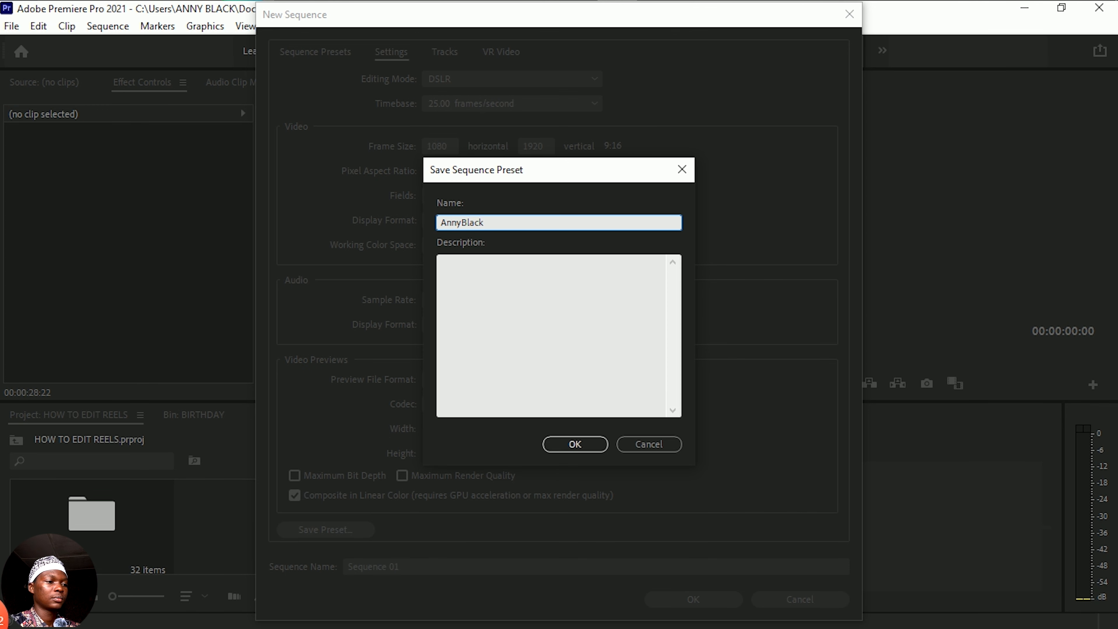
text( reels)
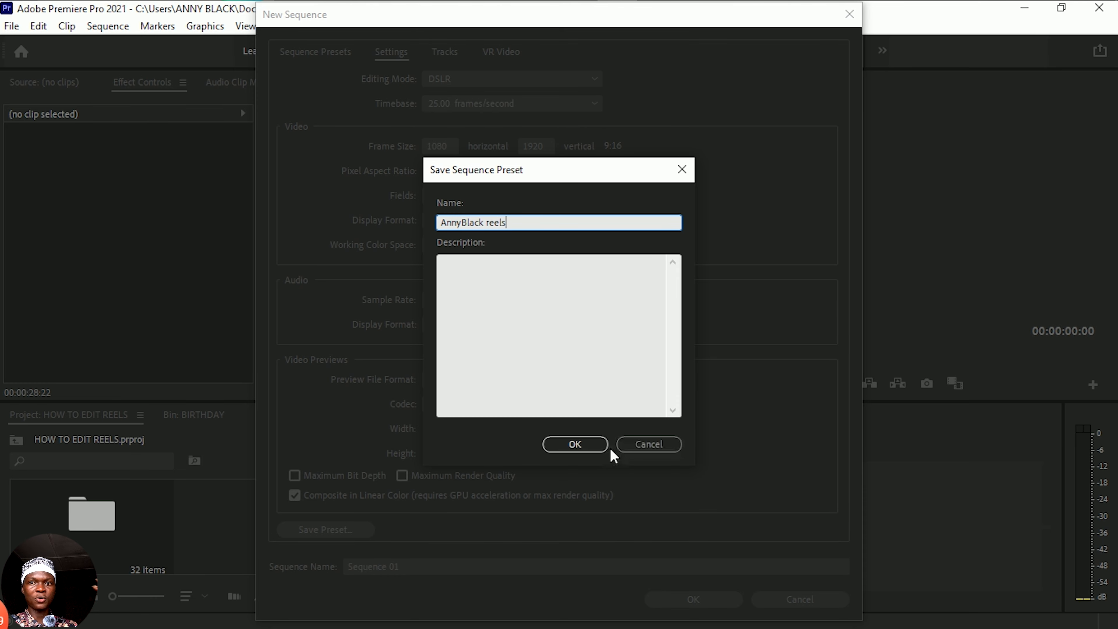
click(579, 447)
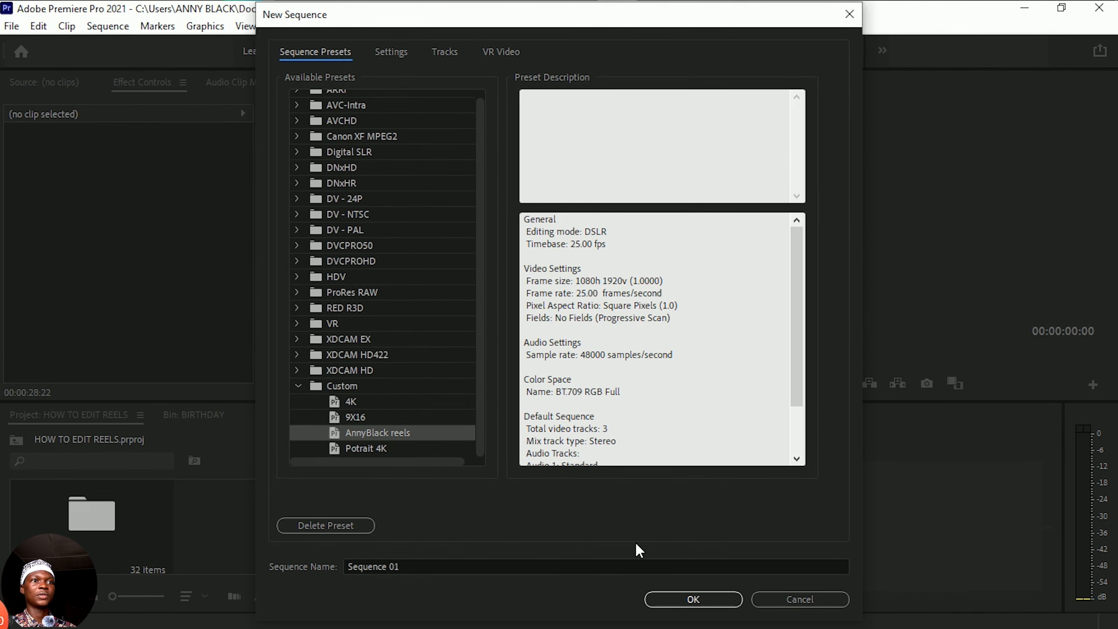
click(695, 602)
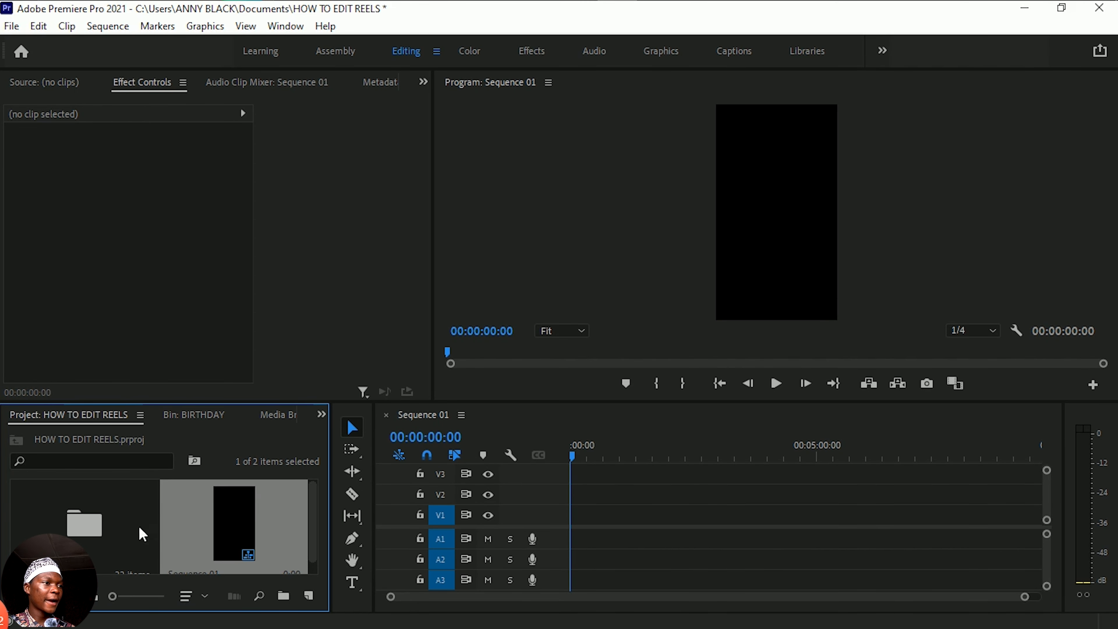
Step: Place the whole footage bin at the start of Sequence 01, keeping the existing sequence settings
click(118, 529)
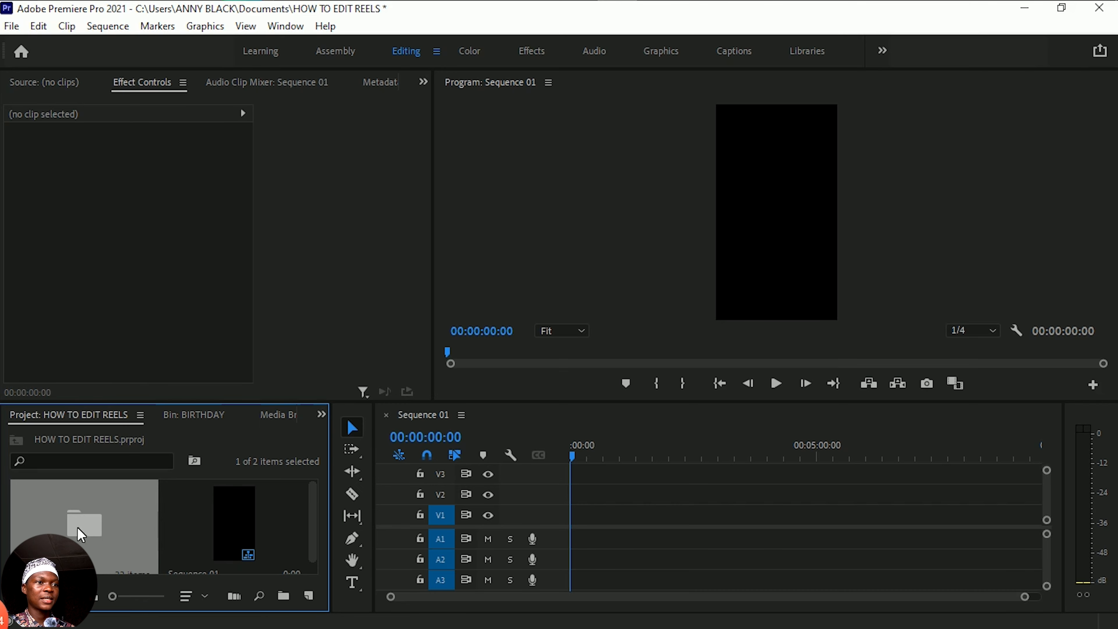
click(111, 525)
drag(111, 525, 567, 535)
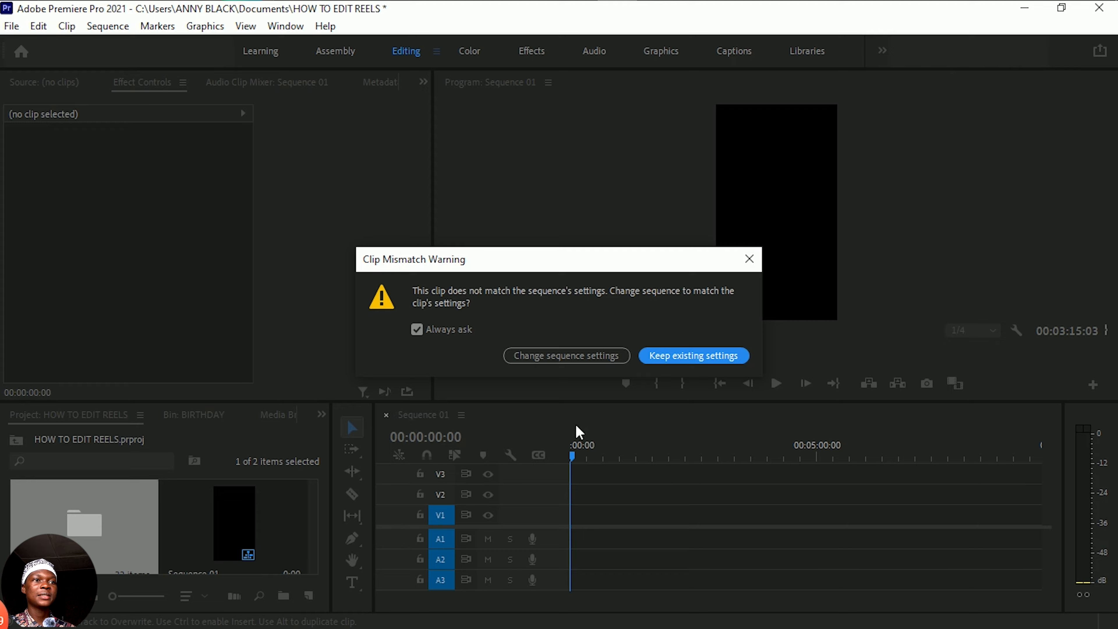
click(686, 360)
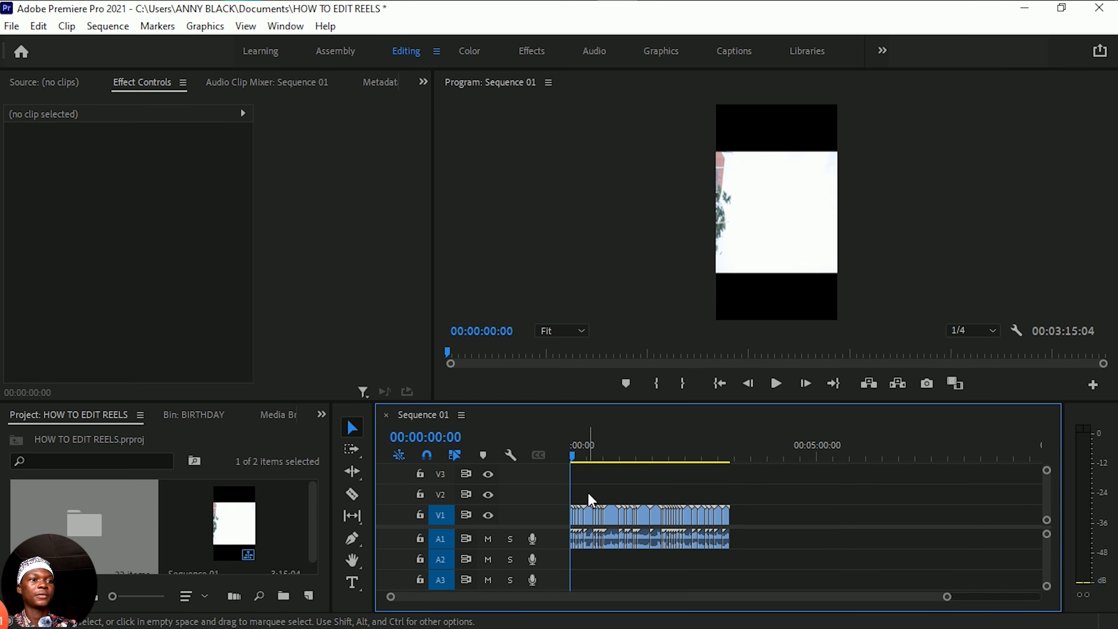
Step: Unlink the video and audio of all clips in Sequence 01
key(equal)
key(equal)
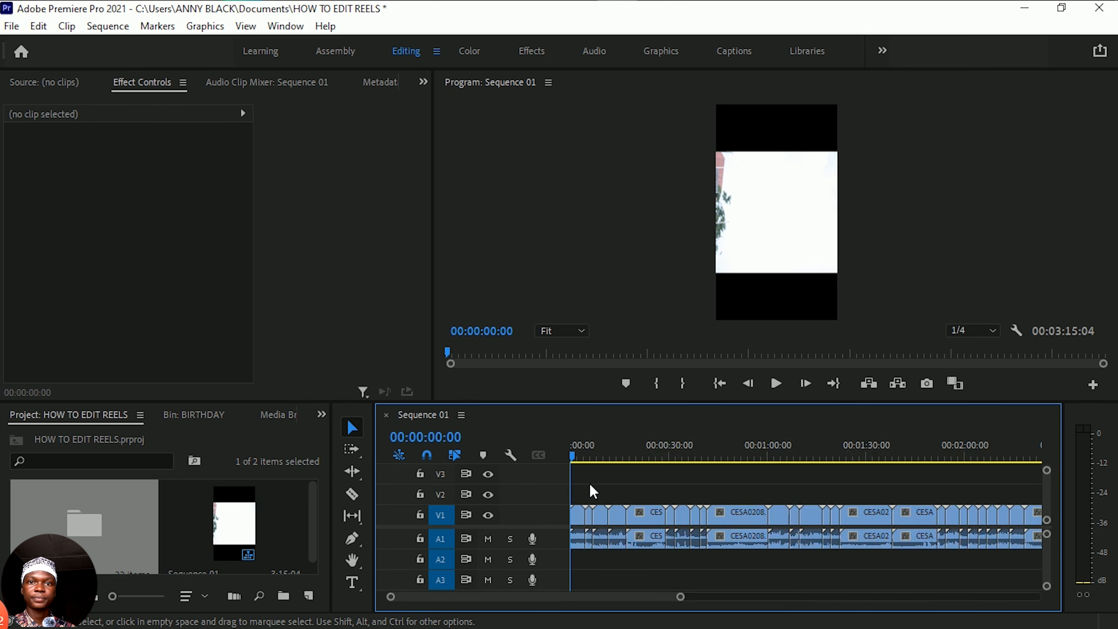
key(equal)
key(equal)
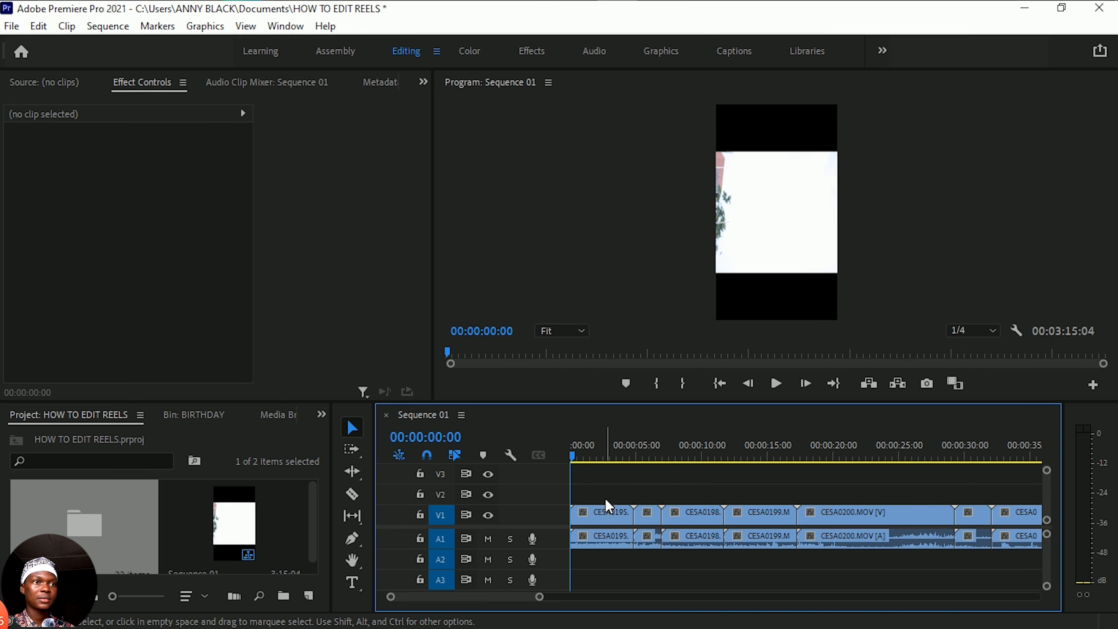
click(592, 453)
drag(597, 455, 629, 451)
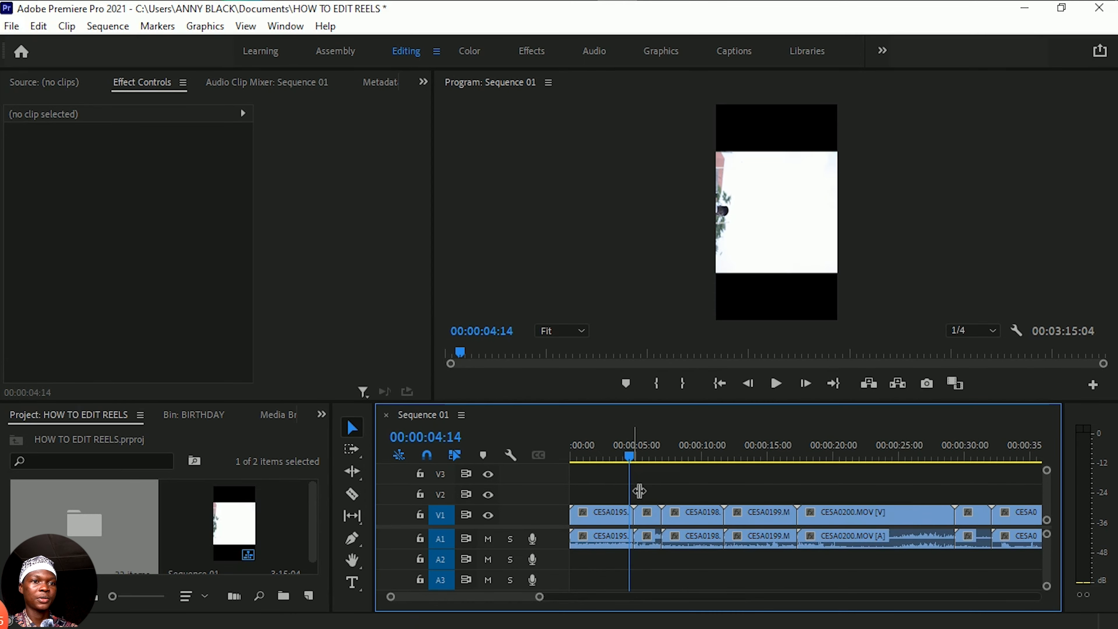
key(backslash)
key(ctrl+a)
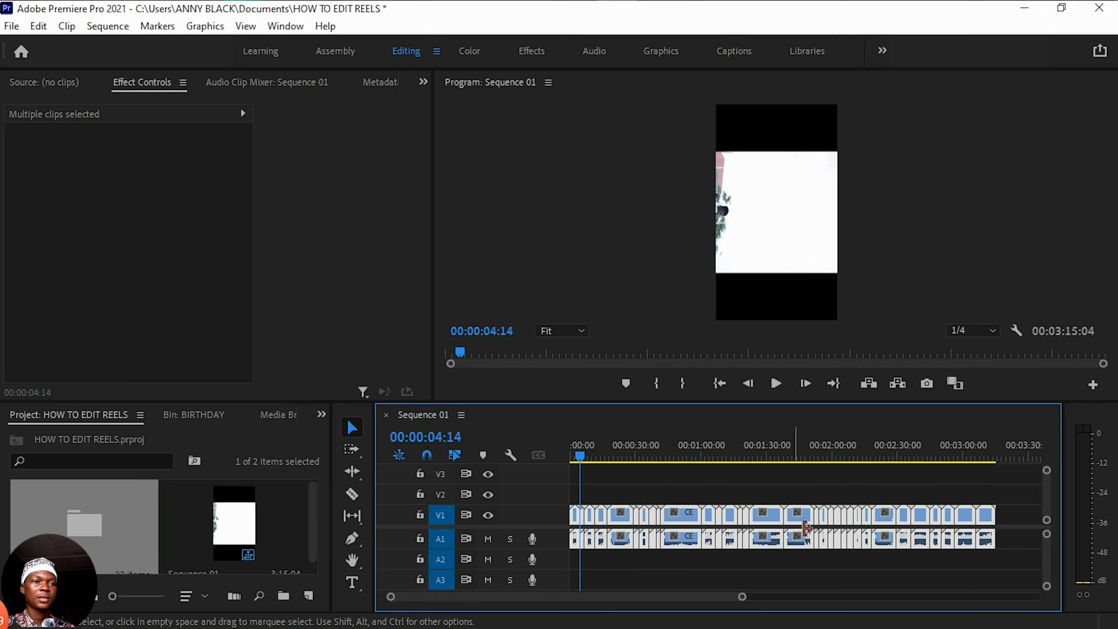
right_click(775, 520)
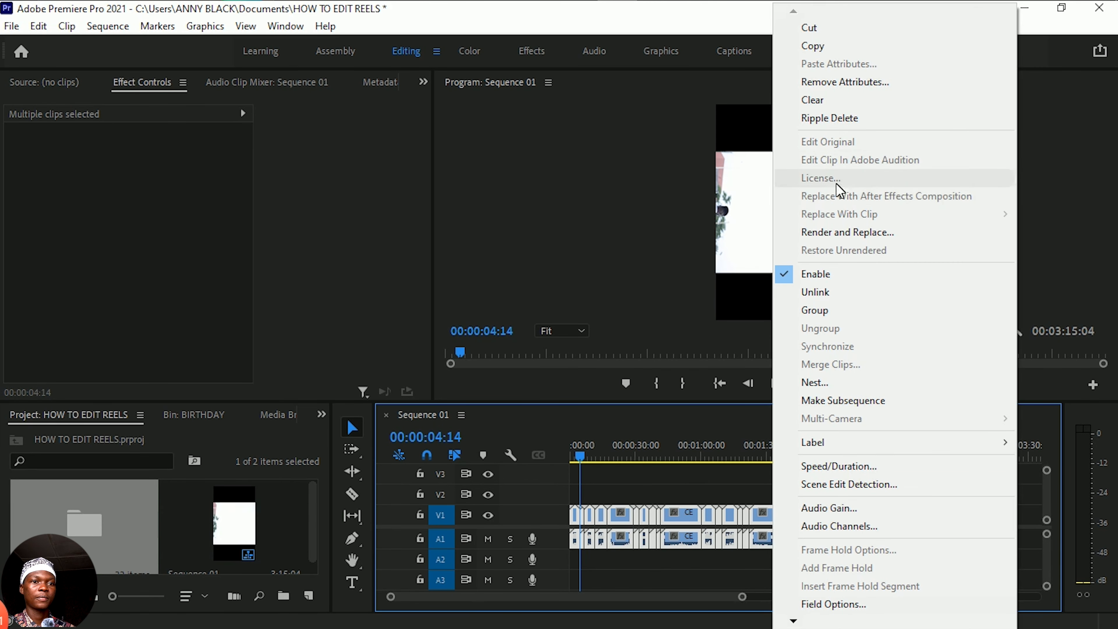
click(829, 292)
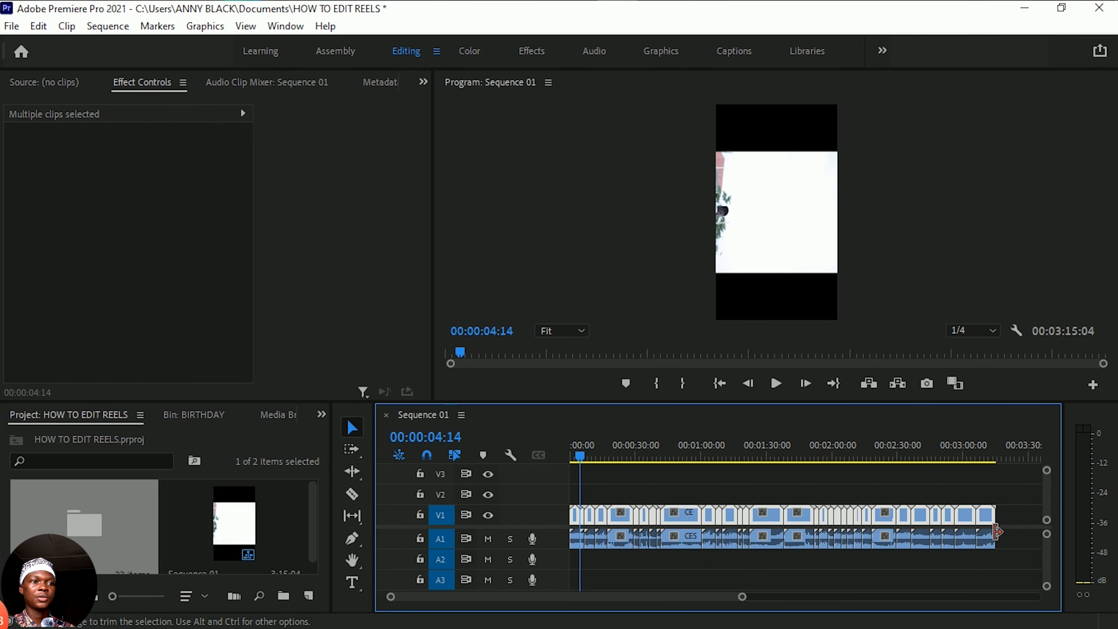
Step: Delete all the unlinked audio clips from track A1
click(810, 549)
drag(810, 548, 585, 553)
key(Delete)
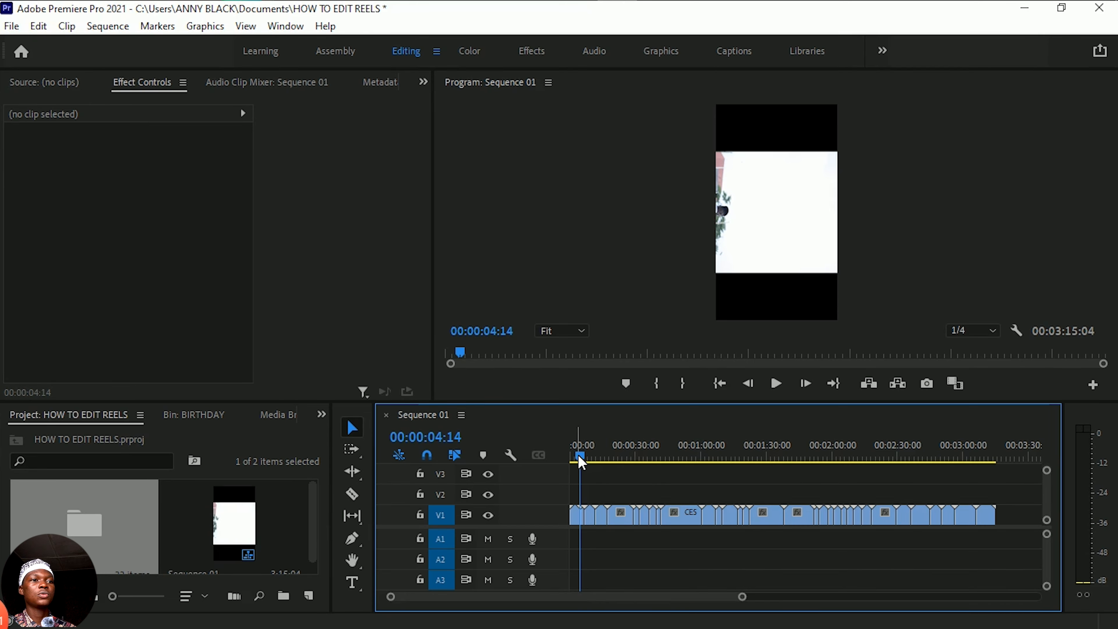
Step: Set the rotation of the first clip on track V1 to -90 degrees
key(equal)
key(equal)
key(equal)
mouse_move(650, 454)
mouse_down()
mouse_move(614, 457)
mouse_move(635, 457)
mouse_up()
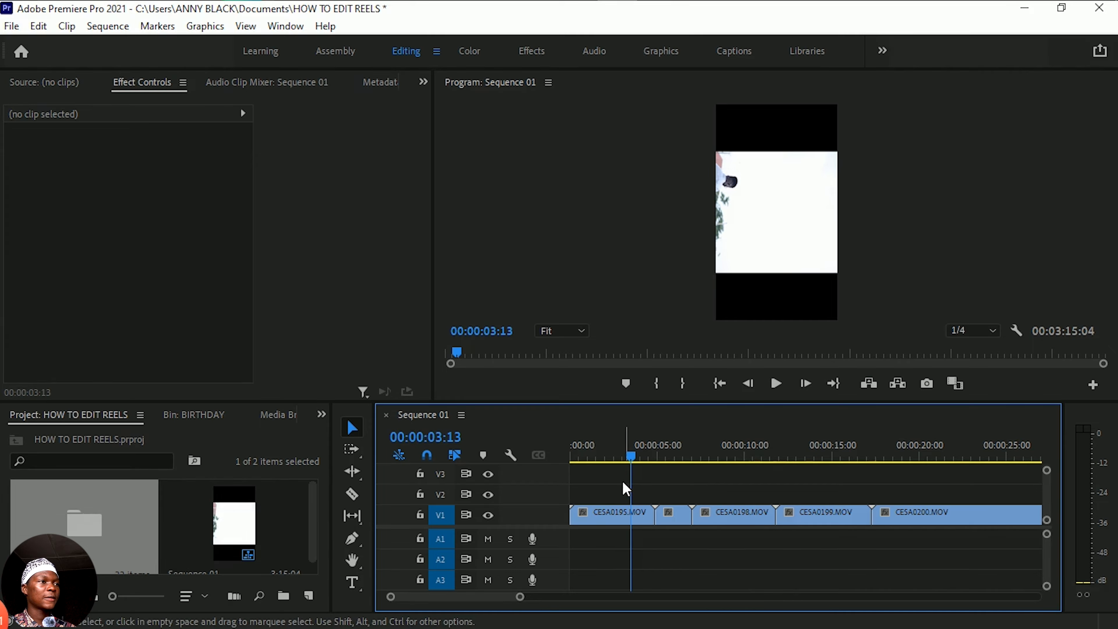
click(603, 510)
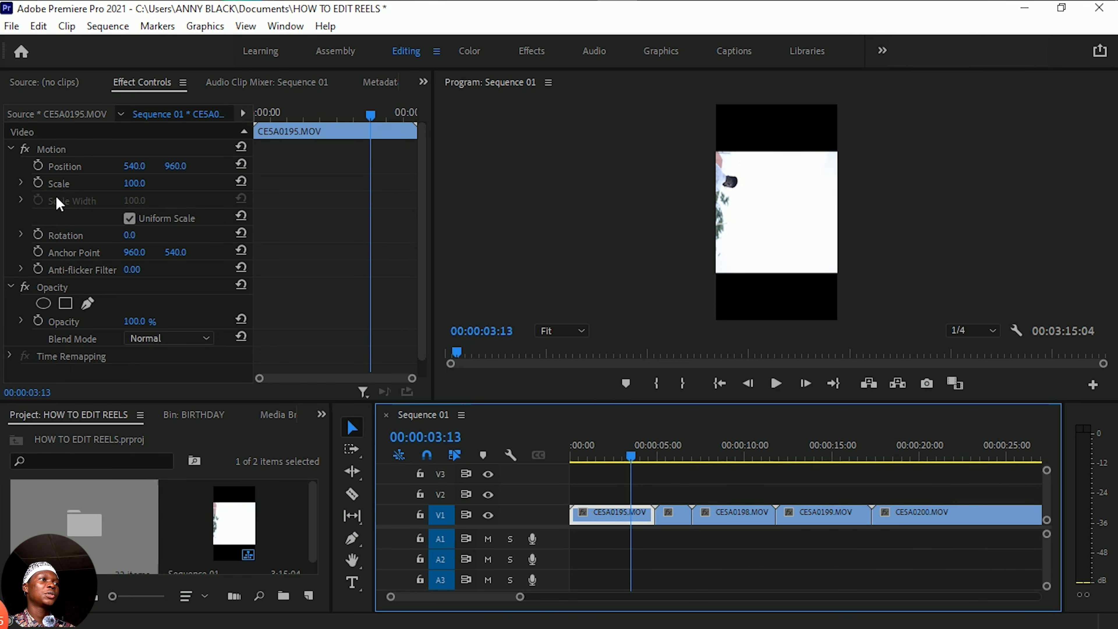
click(135, 235)
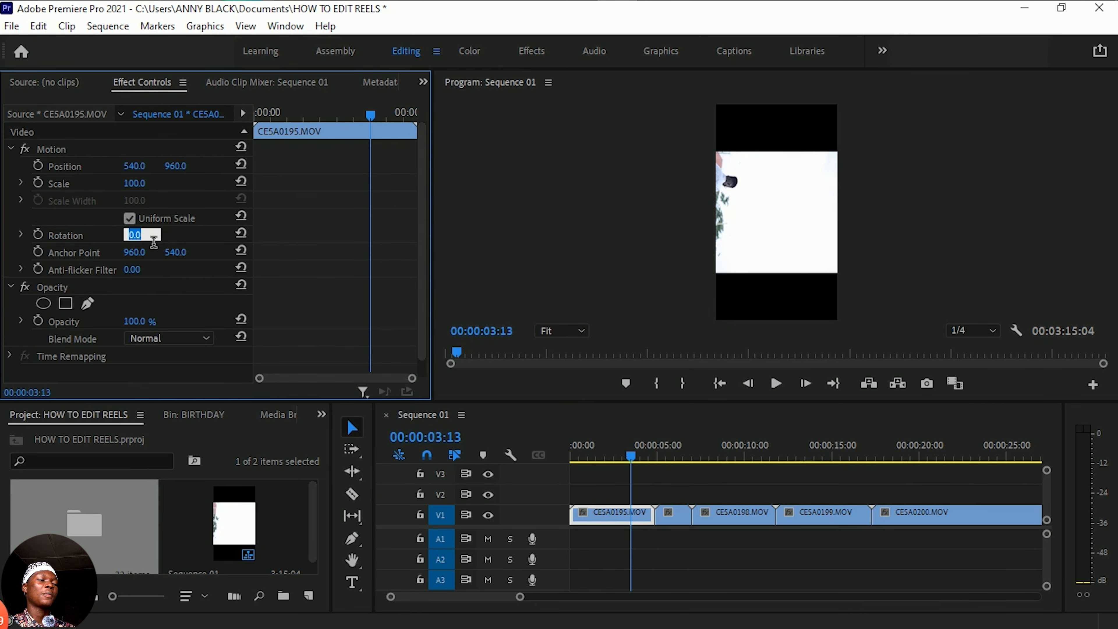
click(178, 242)
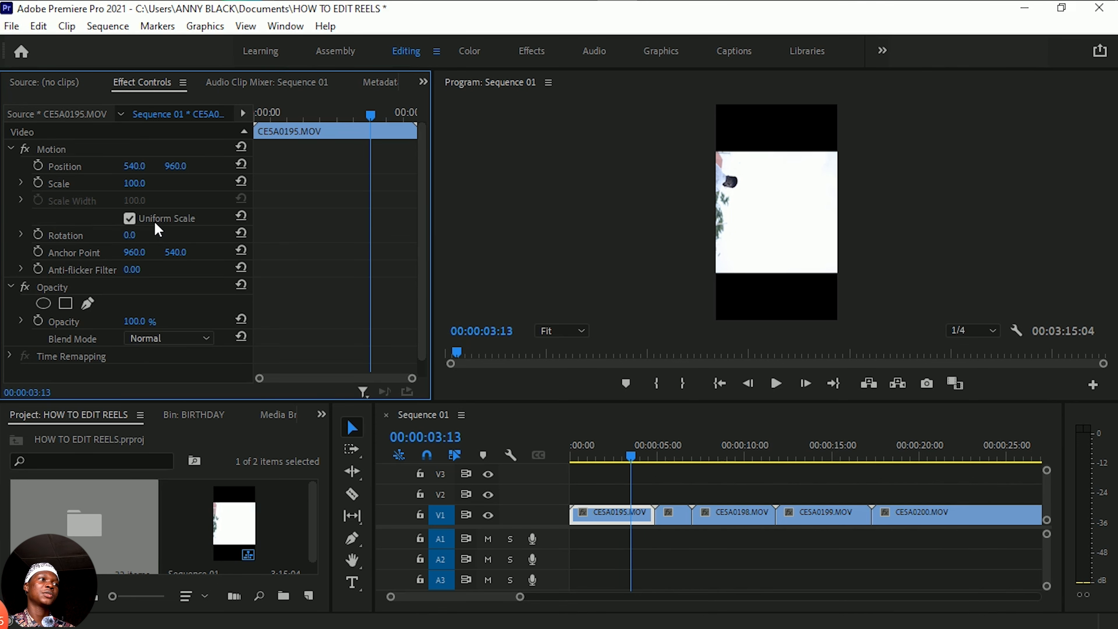
click(124, 233)
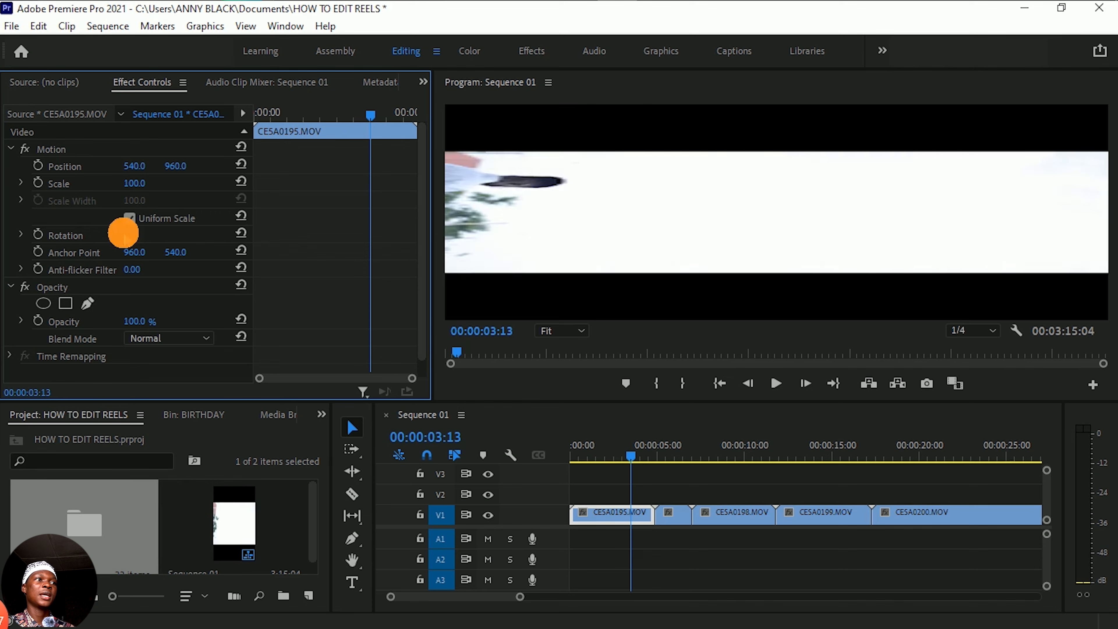
click(140, 237)
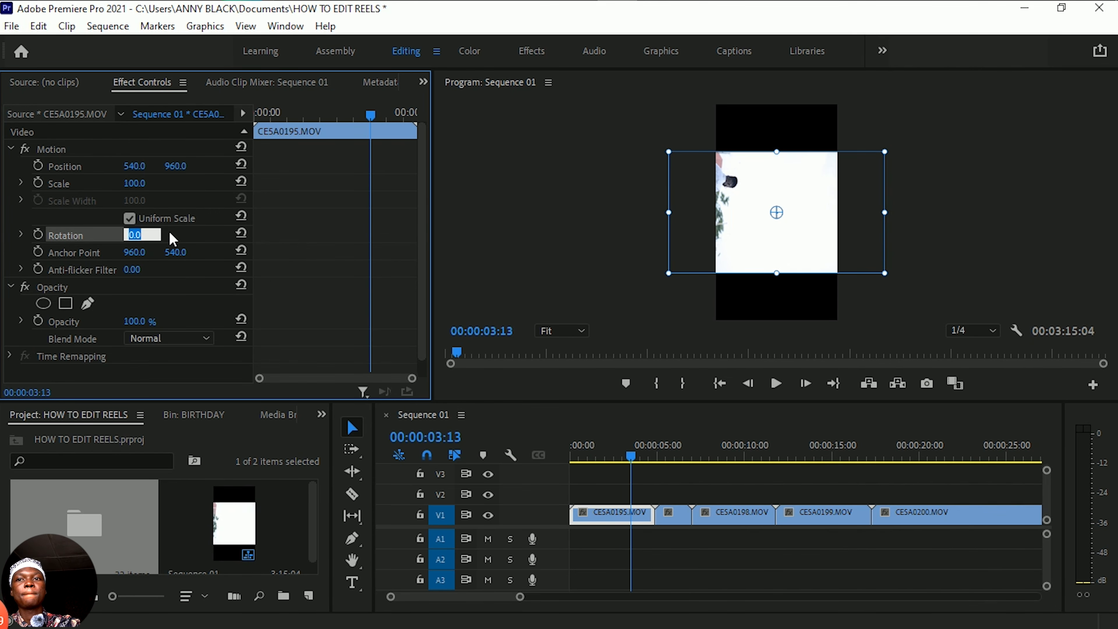
text(-)
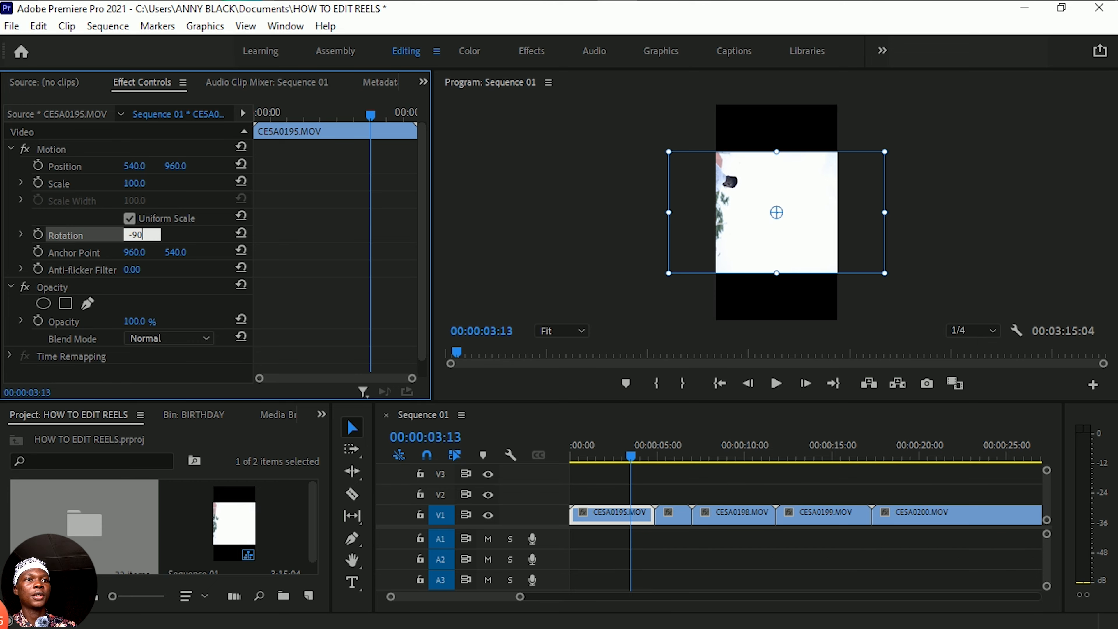
text(90)
key(Return)
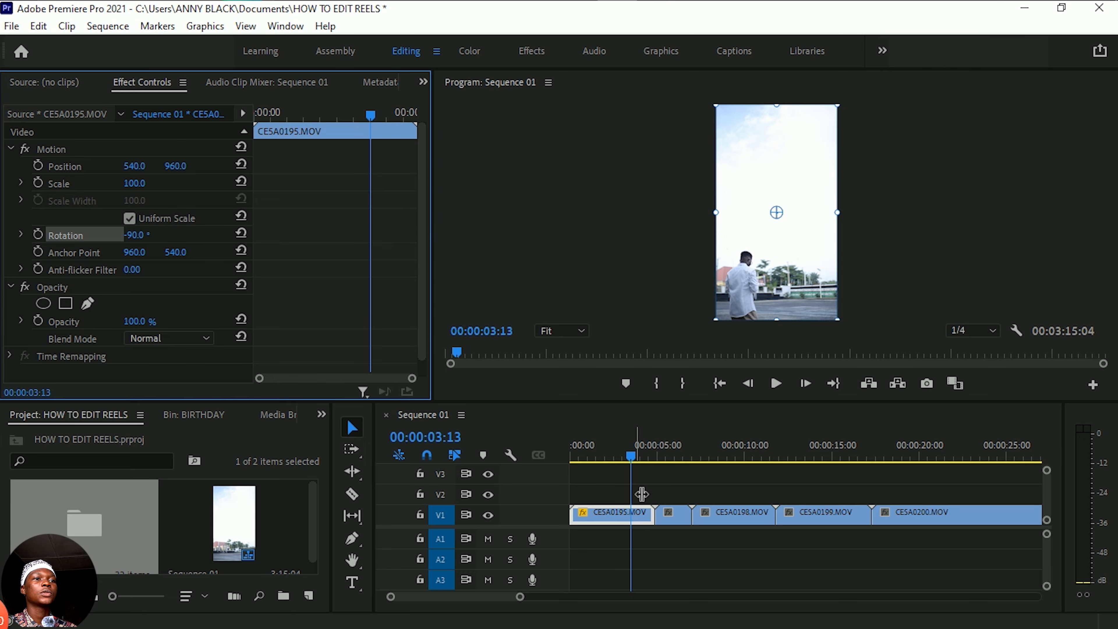
Step: Copy the first clip and paste its Motion, Opacity and Time Remapping attributes onto all the following clips in Sequence 01
click(653, 485)
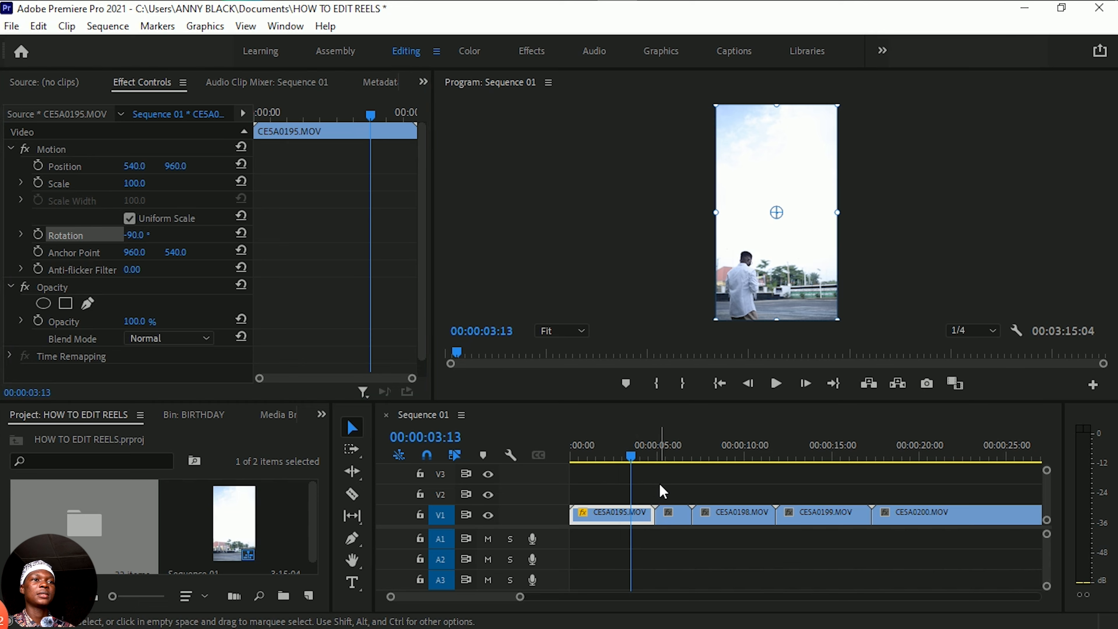
mouse_move(639, 482)
mouse_down()
mouse_move(579, 482)
mouse_move(951, 492)
mouse_move(637, 492)
mouse_up()
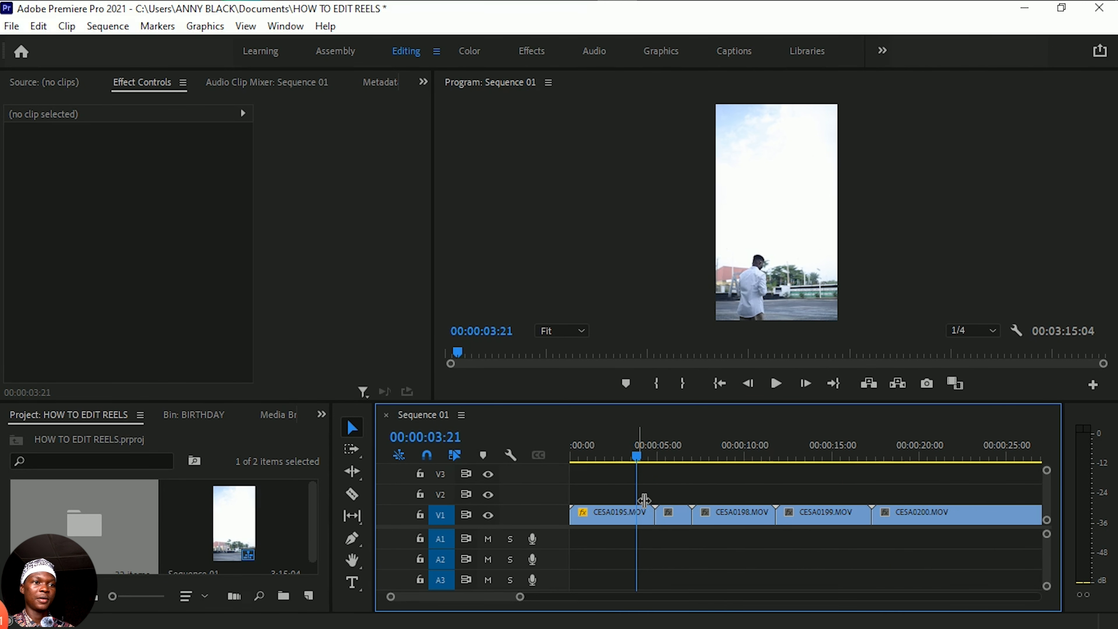
click(630, 511)
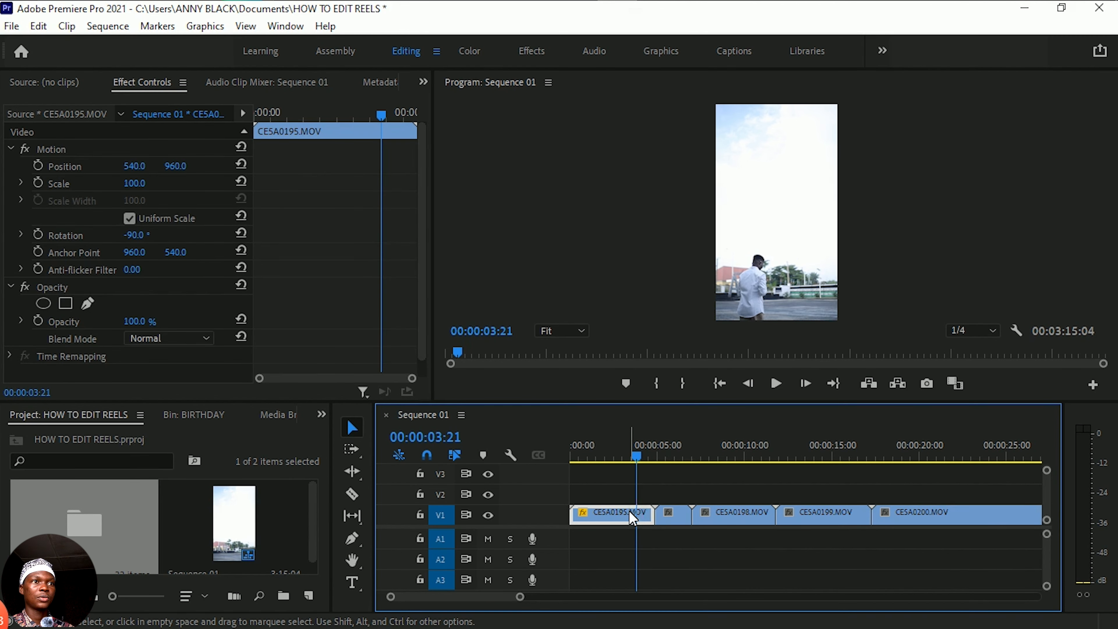
right_click(630, 512)
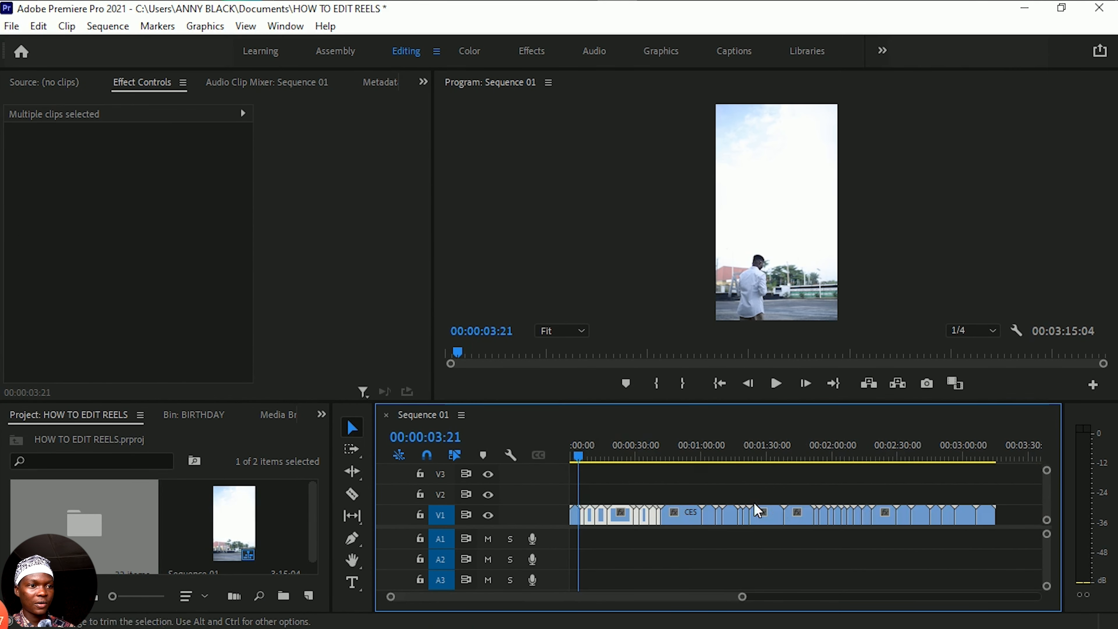
drag(586, 483, 1002, 546)
right_click(767, 519)
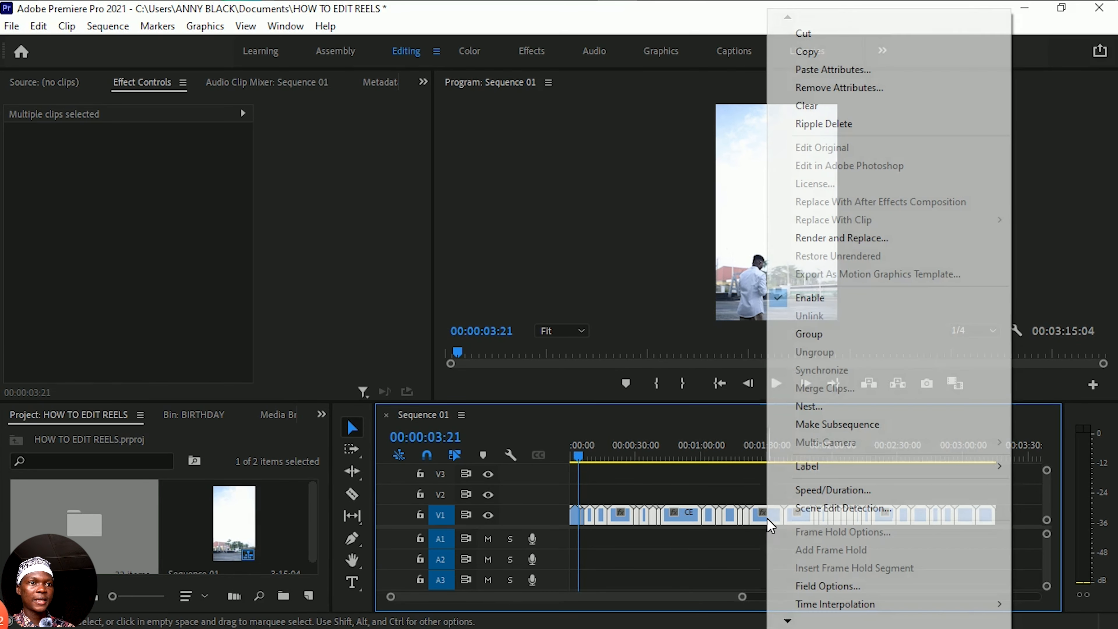
click(855, 70)
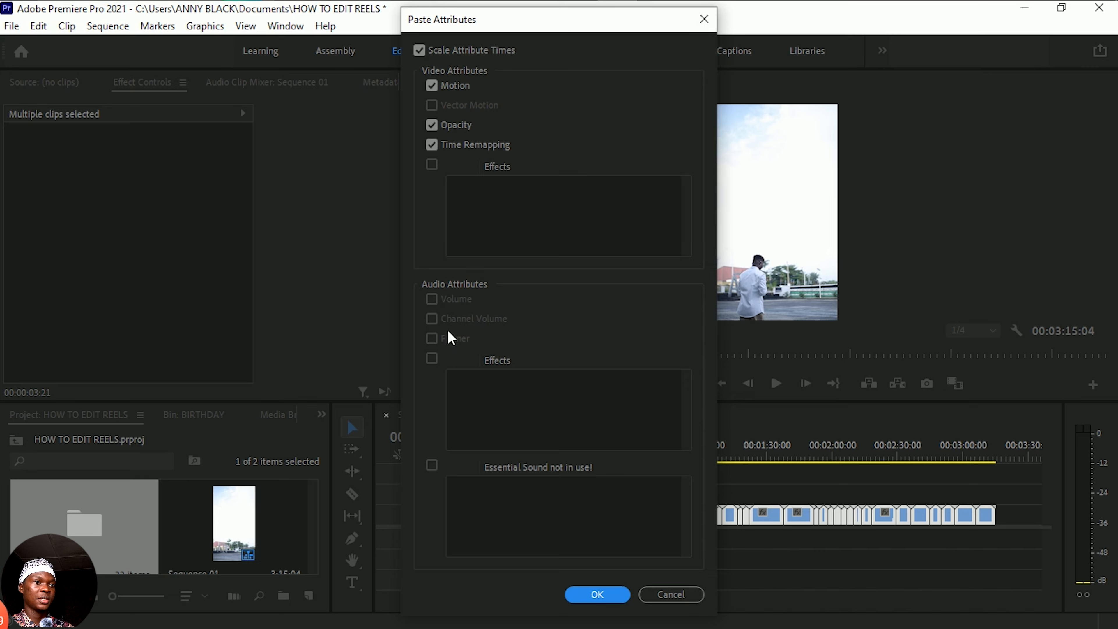
click(602, 595)
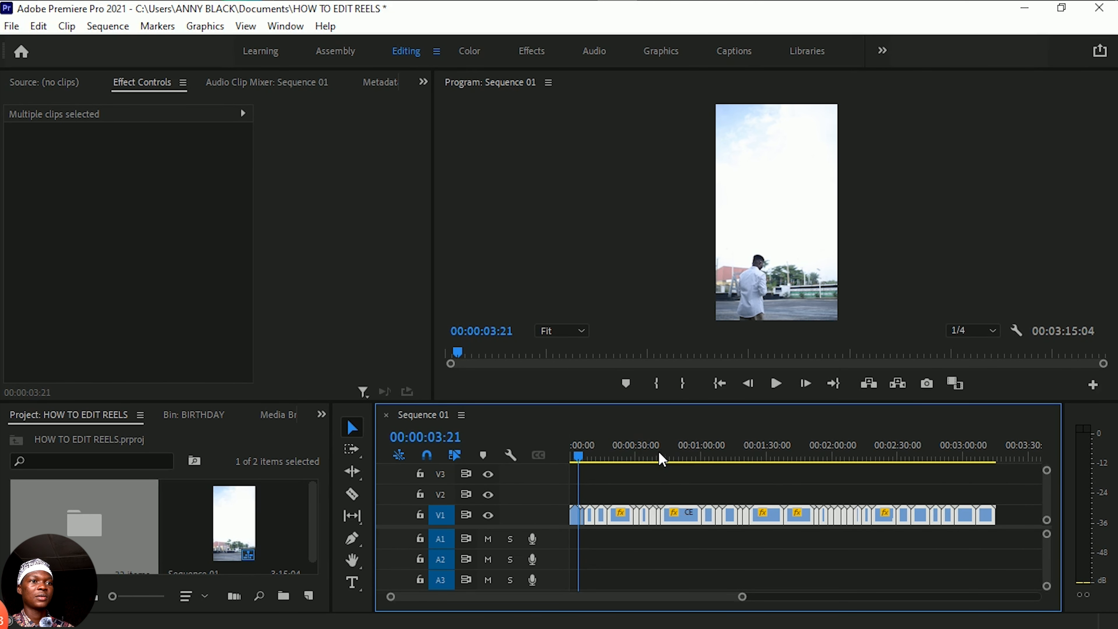
Step: Check the orientation of the clips across Sequence 01, stepping back through the edit points toward the start
click(682, 454)
drag(729, 455, 788, 458)
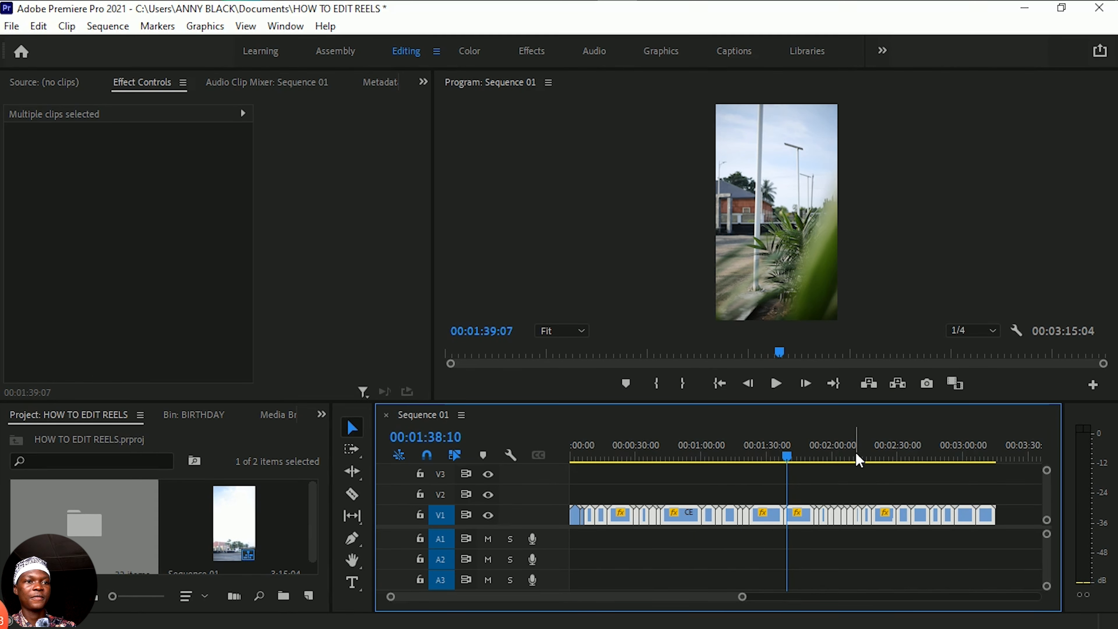
key(Up)
key(Up)
key(Up)
key(Up)
key(Up)
key(Up)
key(Up)
key(Up)
key(Up)
key(Up)
key(Up)
key(Up)
key(Up)
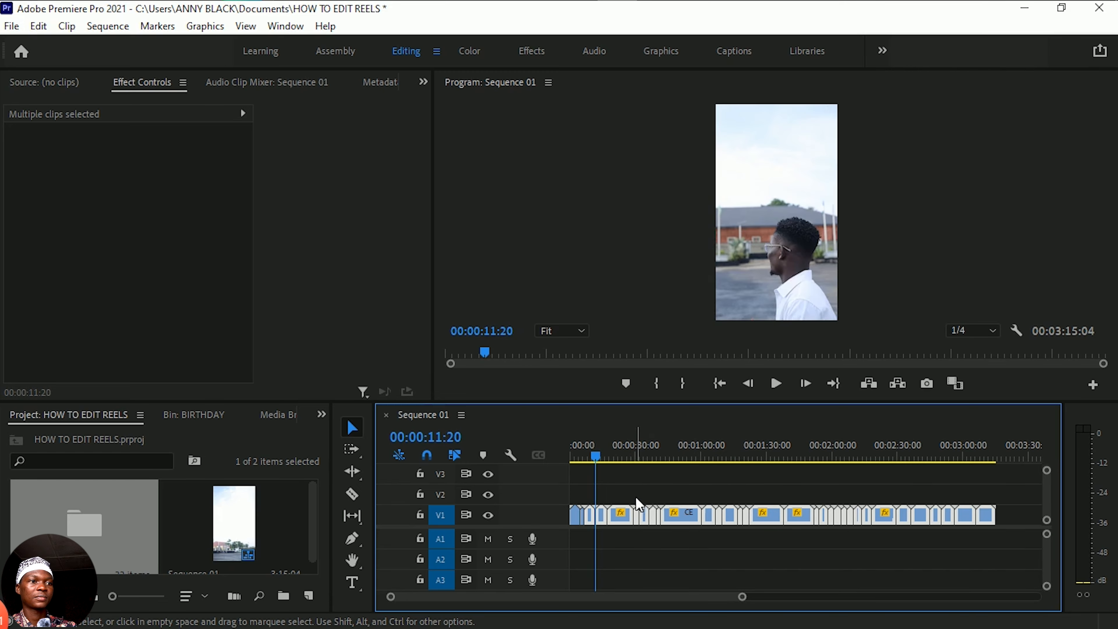
Step: Delete the short second clip on track V1 and close the gap it leaves
click(585, 518)
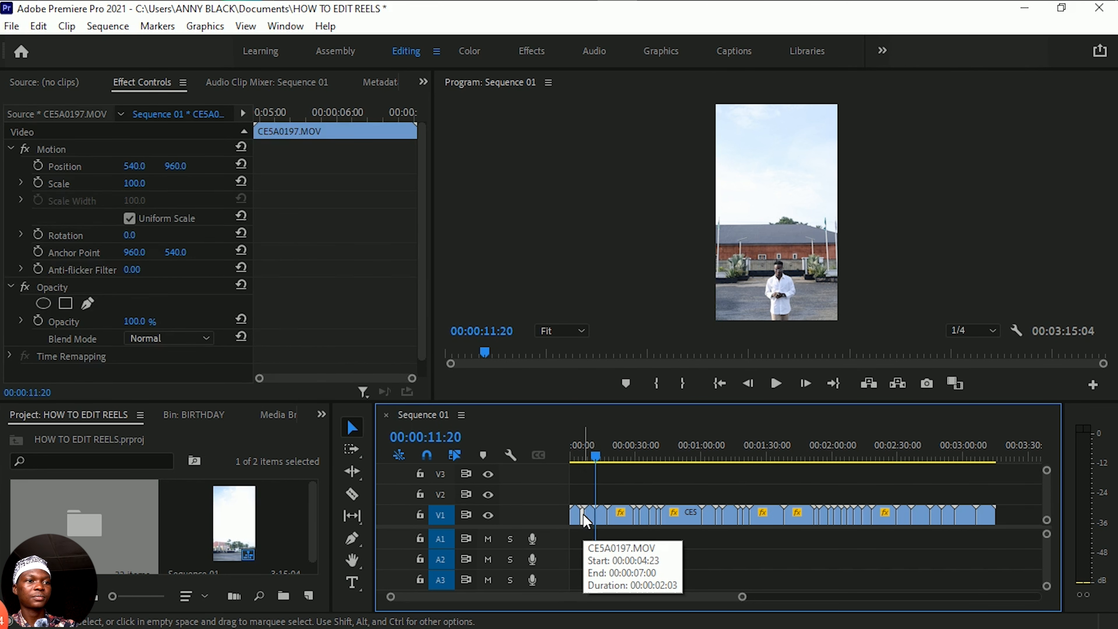
key(Delete)
right_click(583, 515)
click(616, 523)
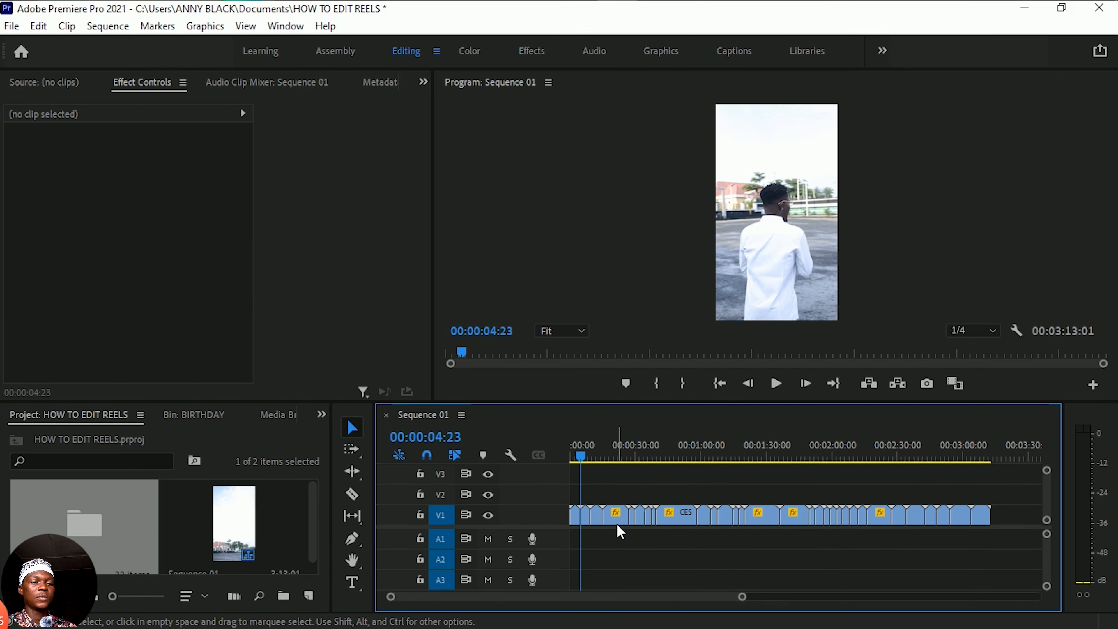
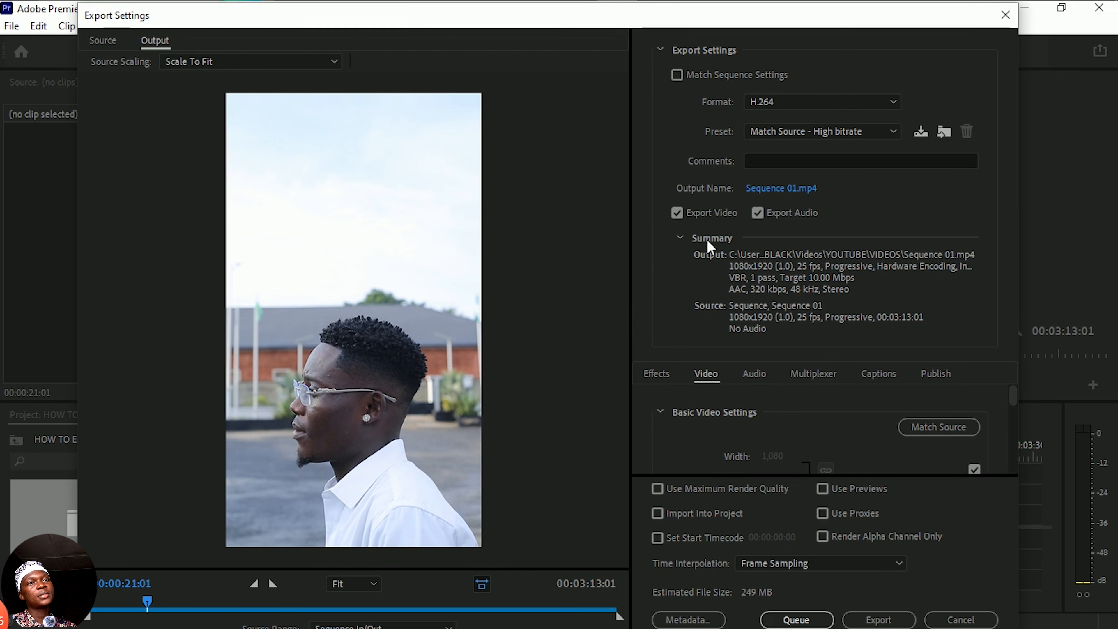
Step: Enter Facebook Reel as the output file name for the export
click(767, 190)
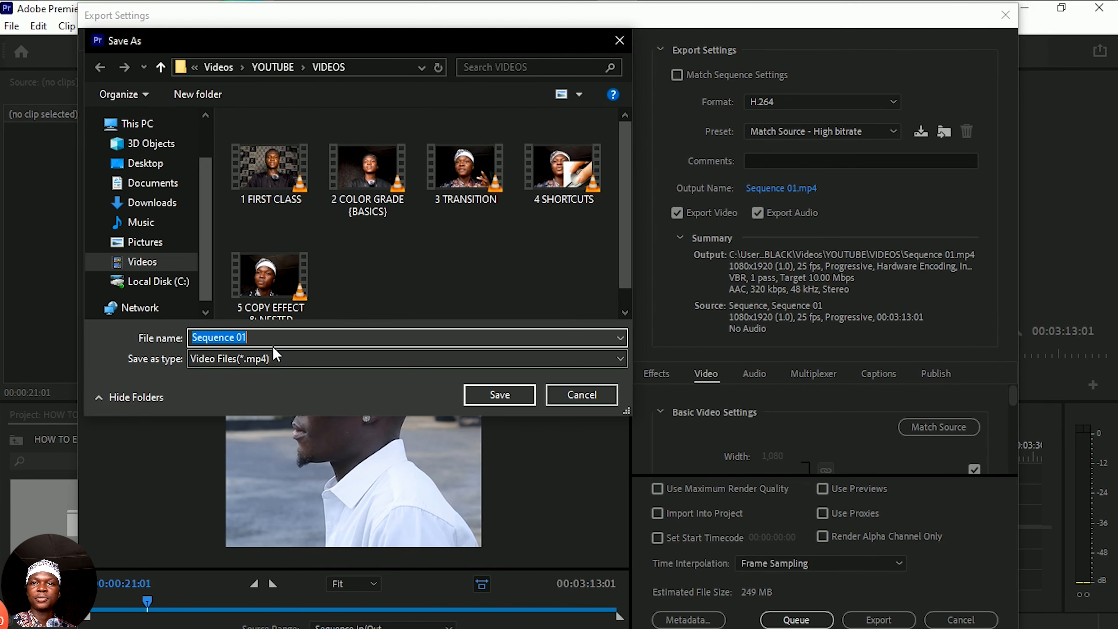
text(F)
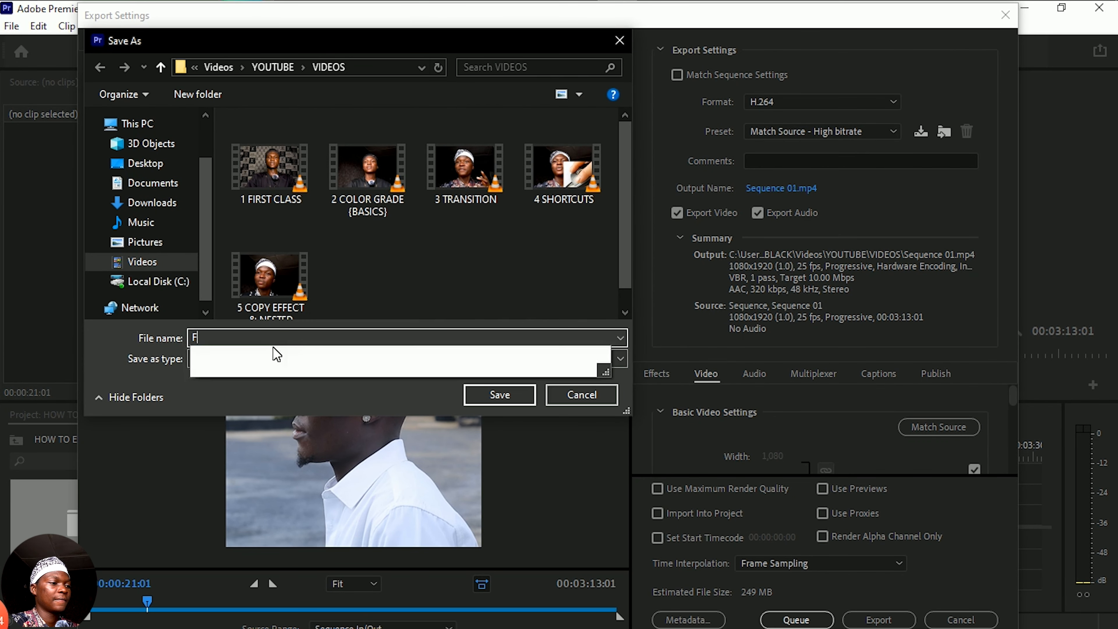
text(aceb)
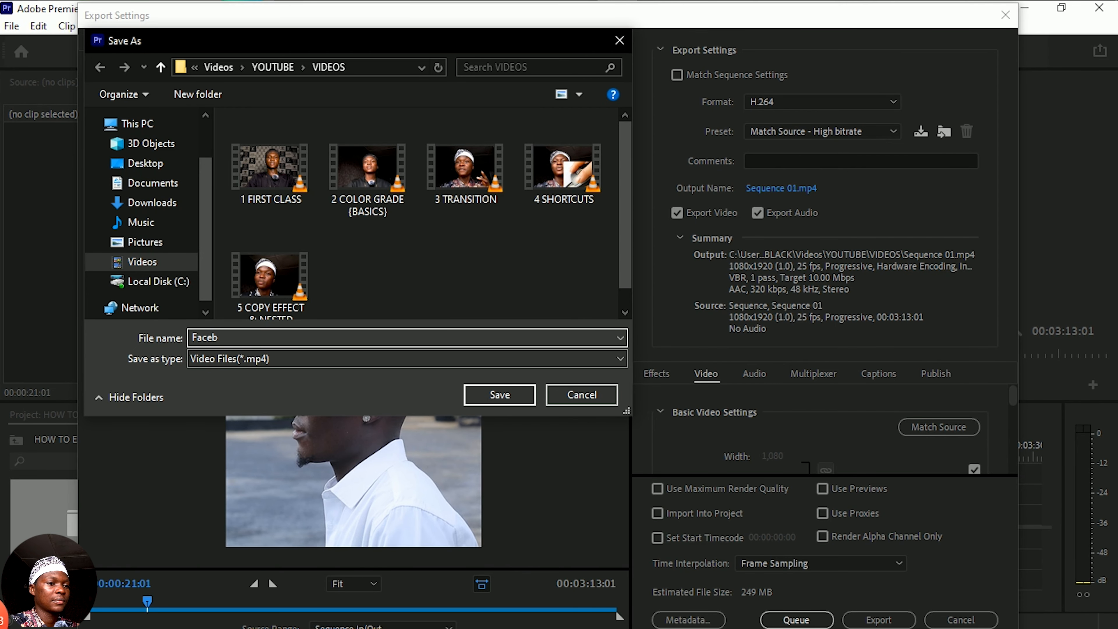
text(ook)
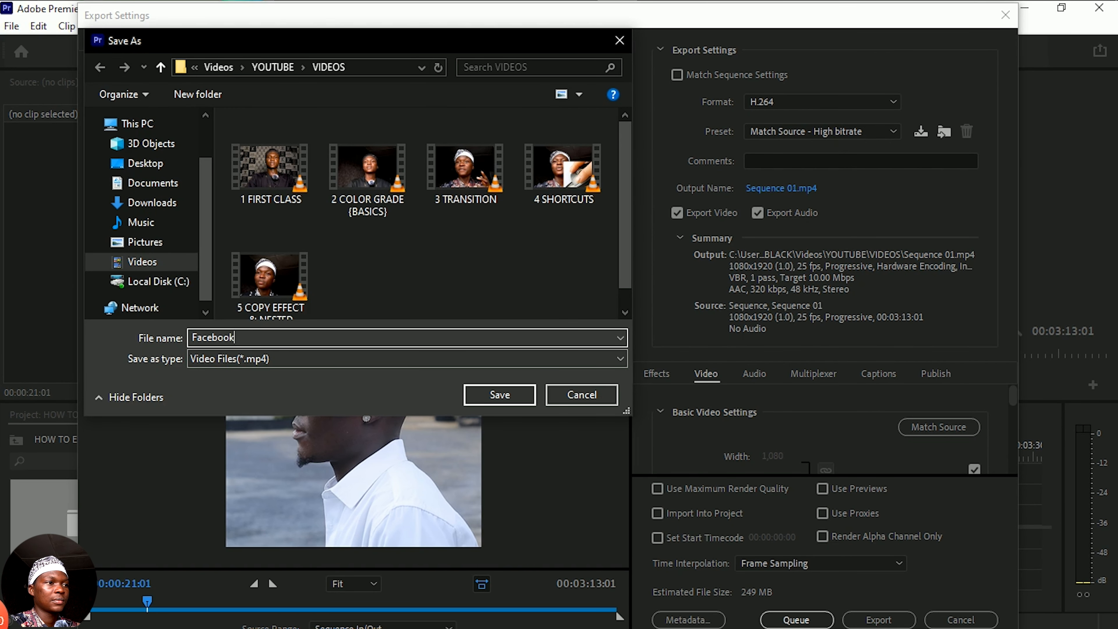
text( Reel)
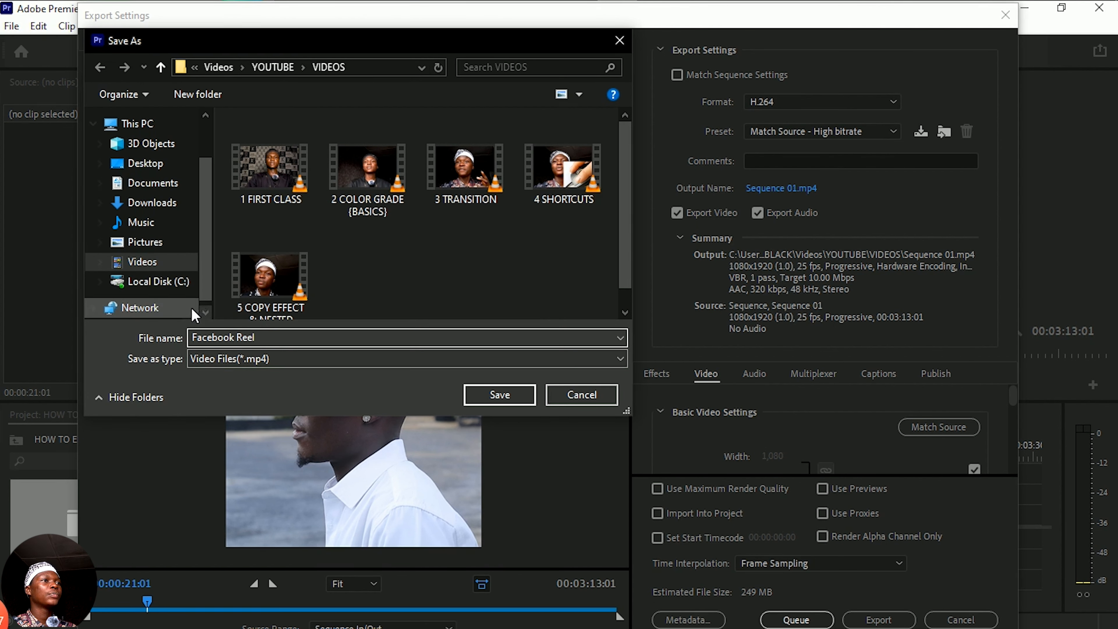
Step: Choose the Desktop as the destination folder for the exported video and save the output name
click(166, 203)
click(167, 181)
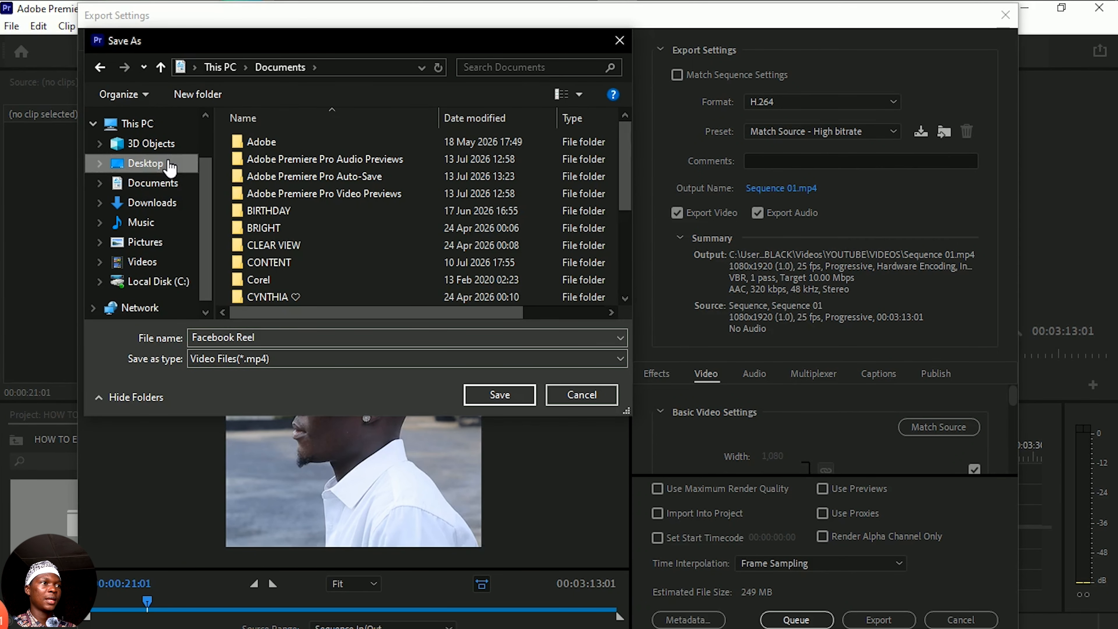
click(145, 163)
click(175, 145)
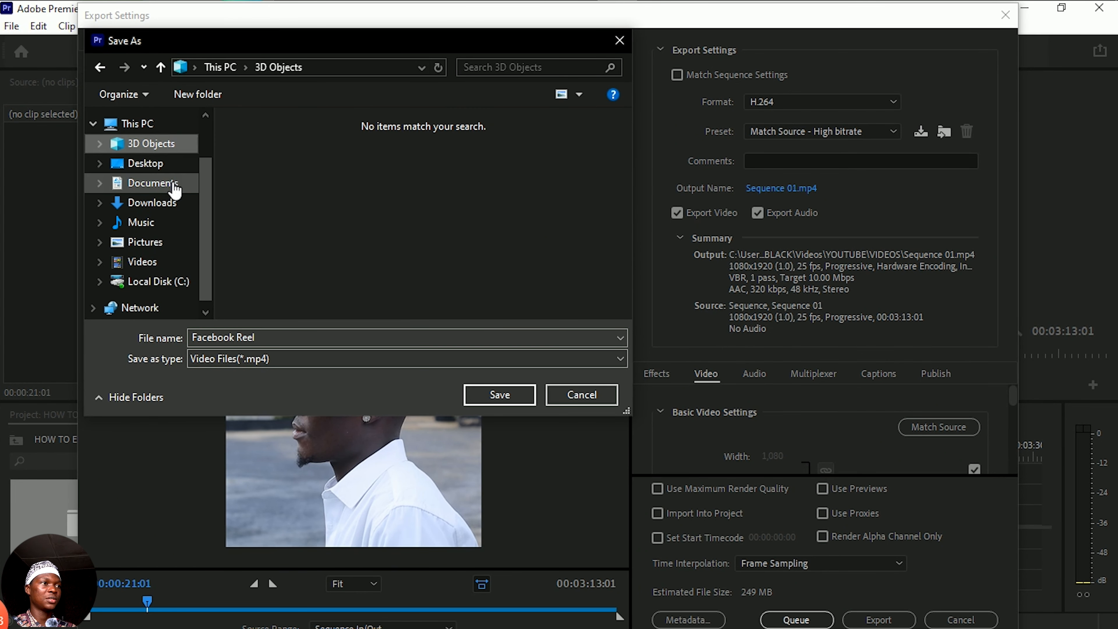
click(172, 185)
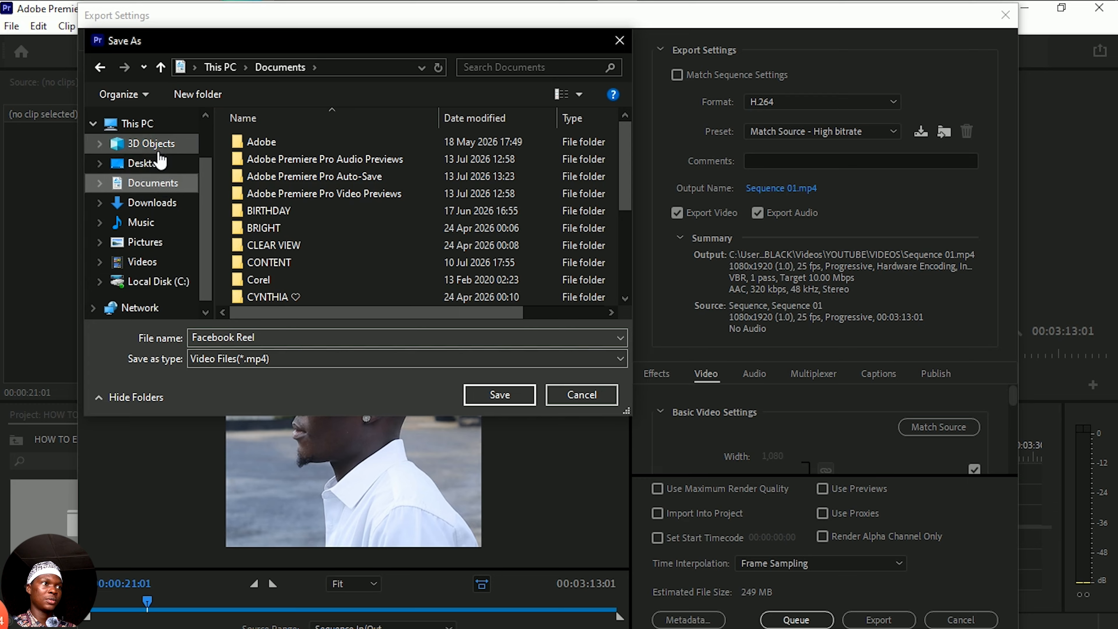
click(157, 163)
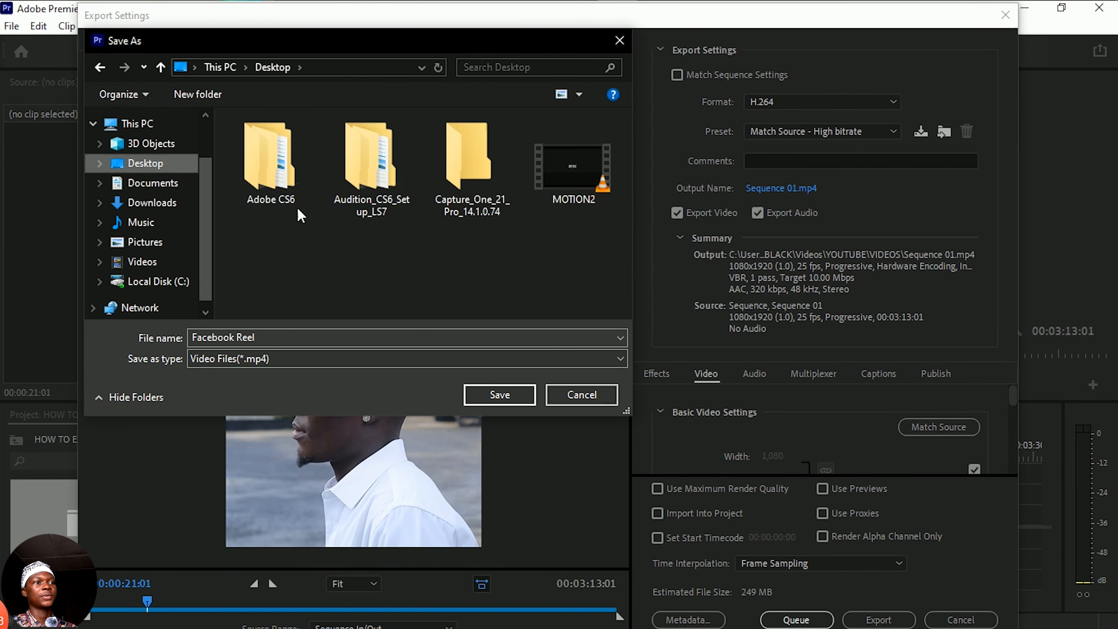
click(507, 397)
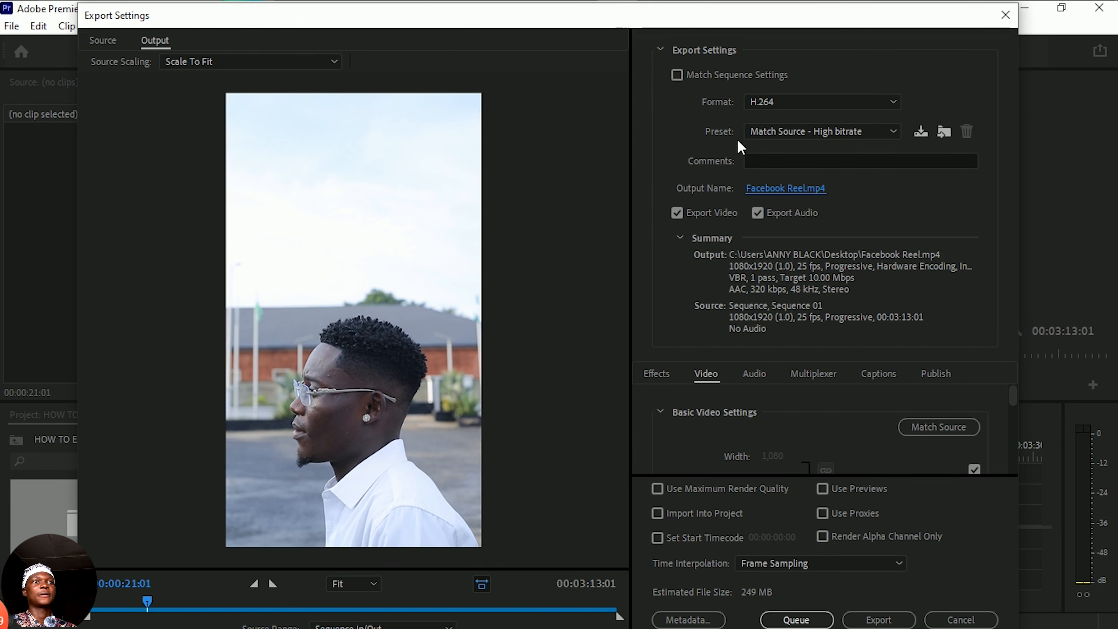
Step: Look through the export presets and select Match Source - High bitrate
click(896, 137)
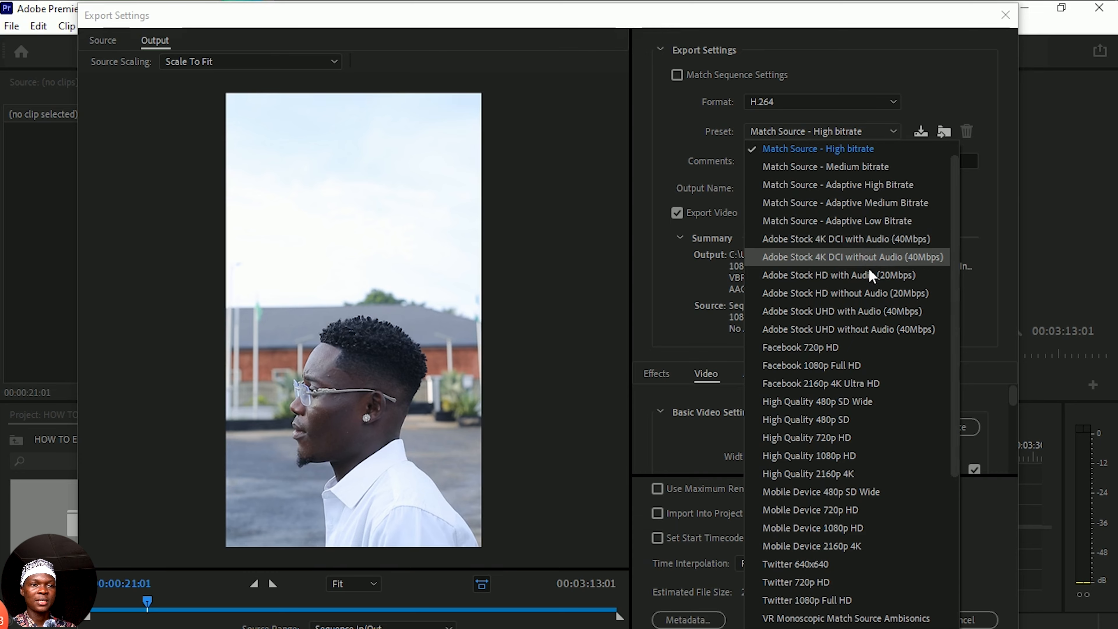
mouse_move(954, 321)
mouse_down()
mouse_move(951, 447)
mouse_move(971, 487)
mouse_move(967, 548)
mouse_up()
scroll(848, 569, up, 5)
scroll(839, 480, down, 5)
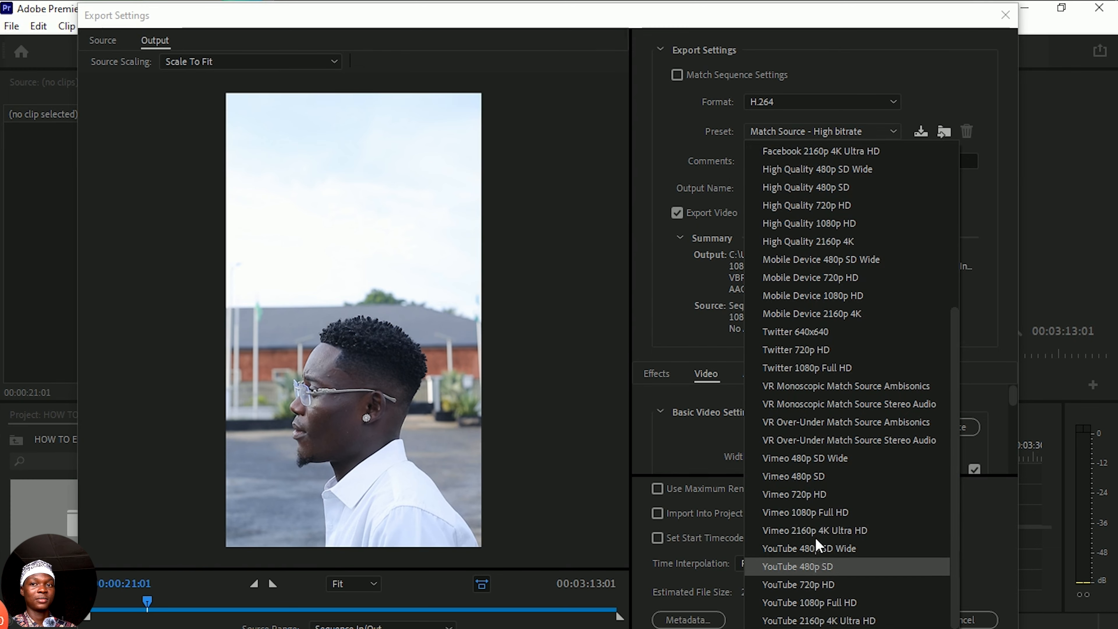
scroll(800, 479, up, 5)
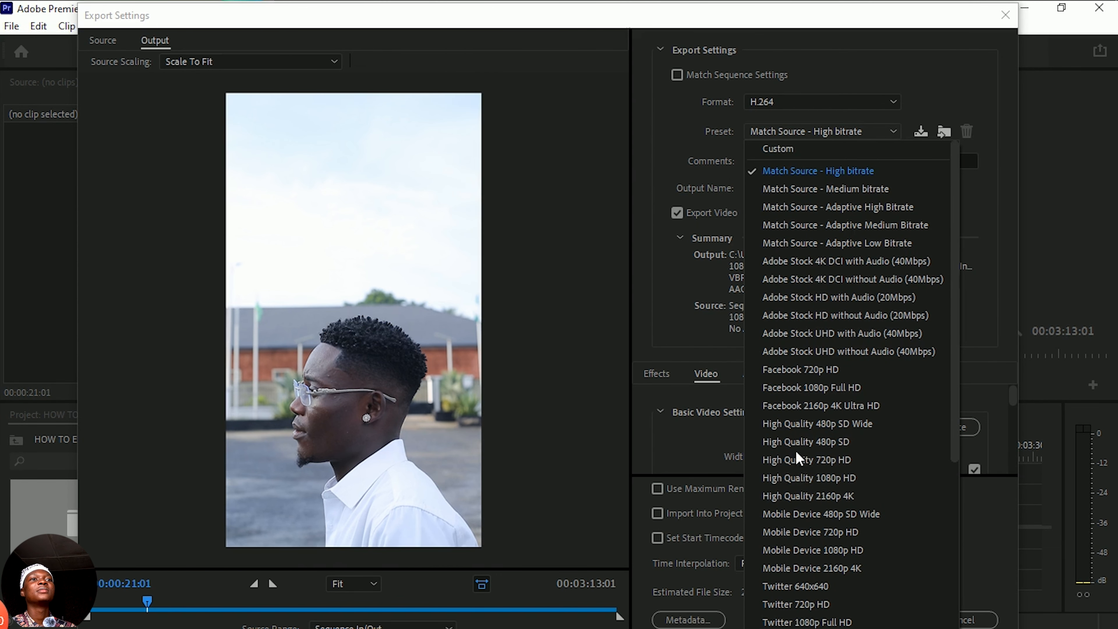
click(823, 172)
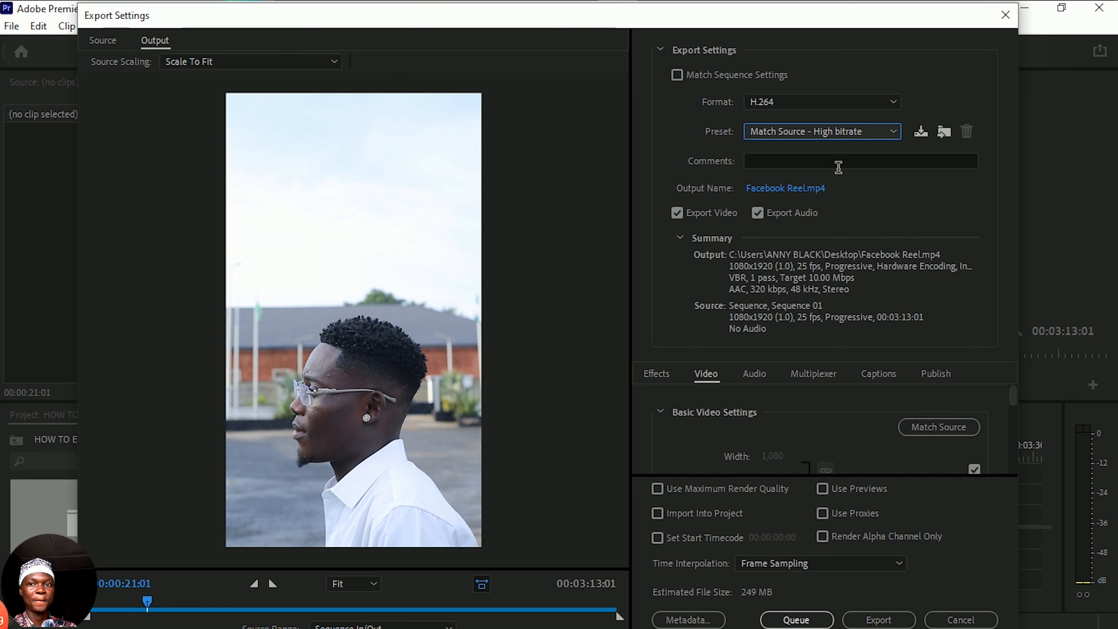
Step: Look through the available export formats and select H.264
click(891, 107)
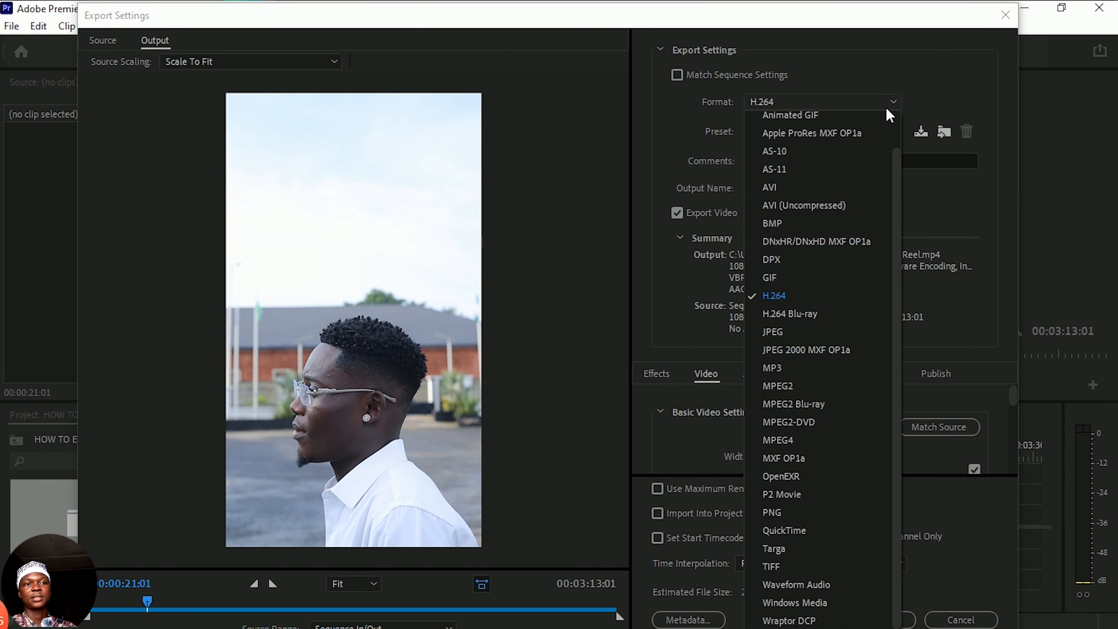
scroll(825, 238, up, 1)
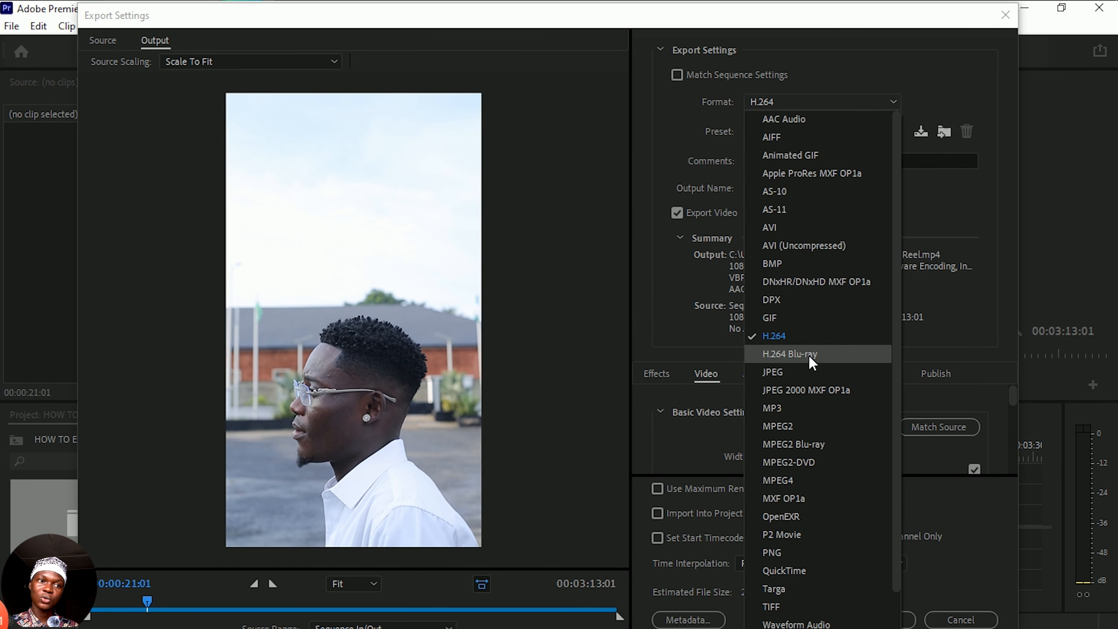
click(805, 335)
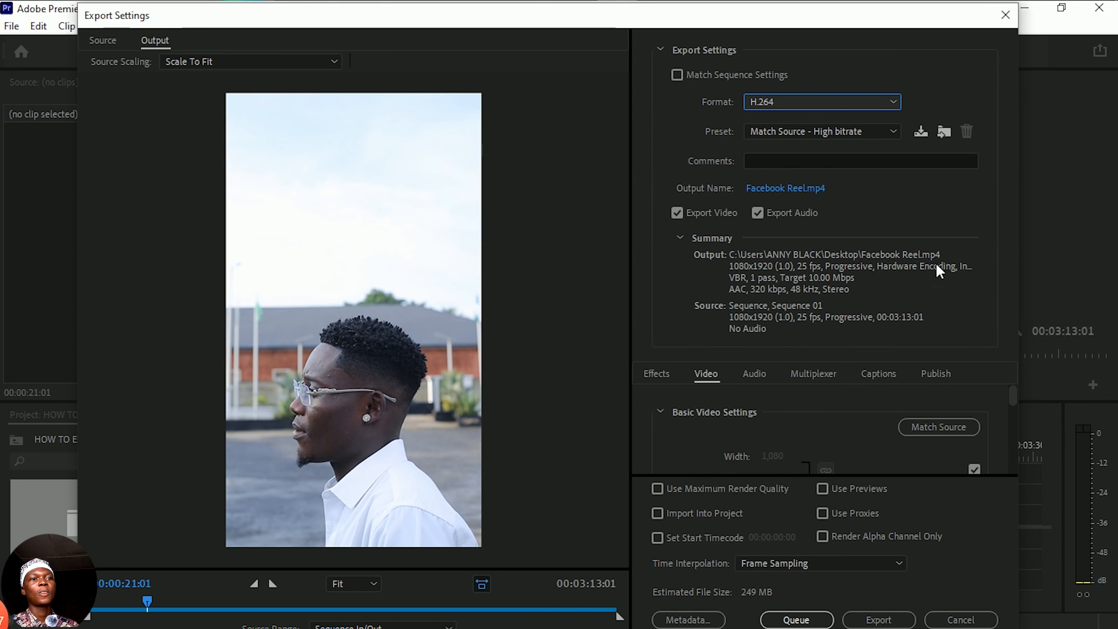
Step: Examine the export's video settings, from frame size and encoding options through bitrate settings to VR video
scroll(841, 410, down, 8)
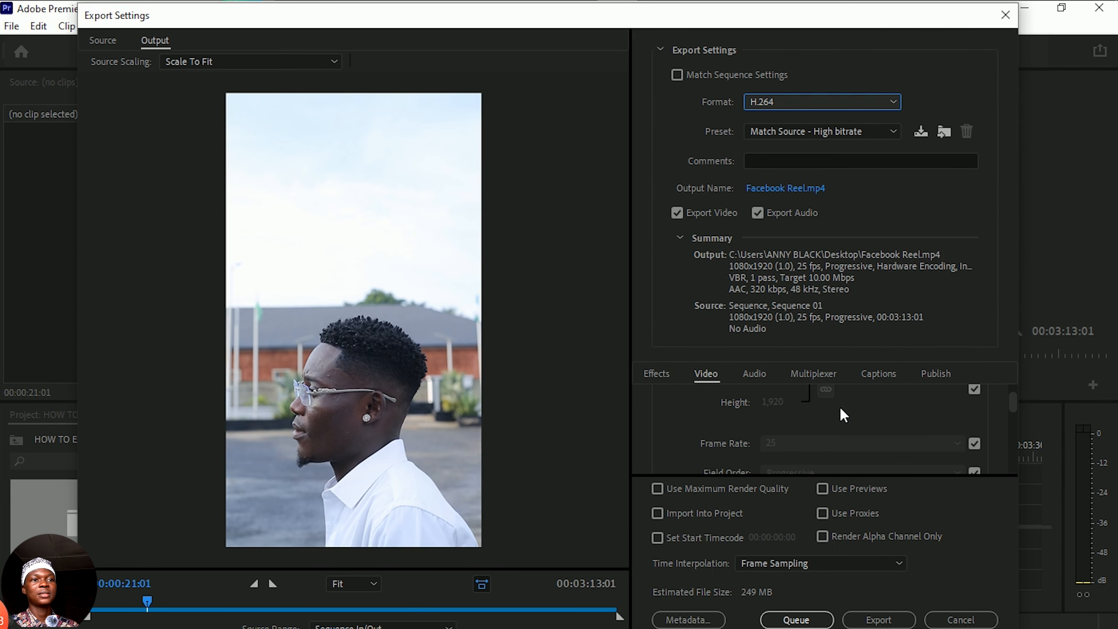
scroll(696, 439, down, 6)
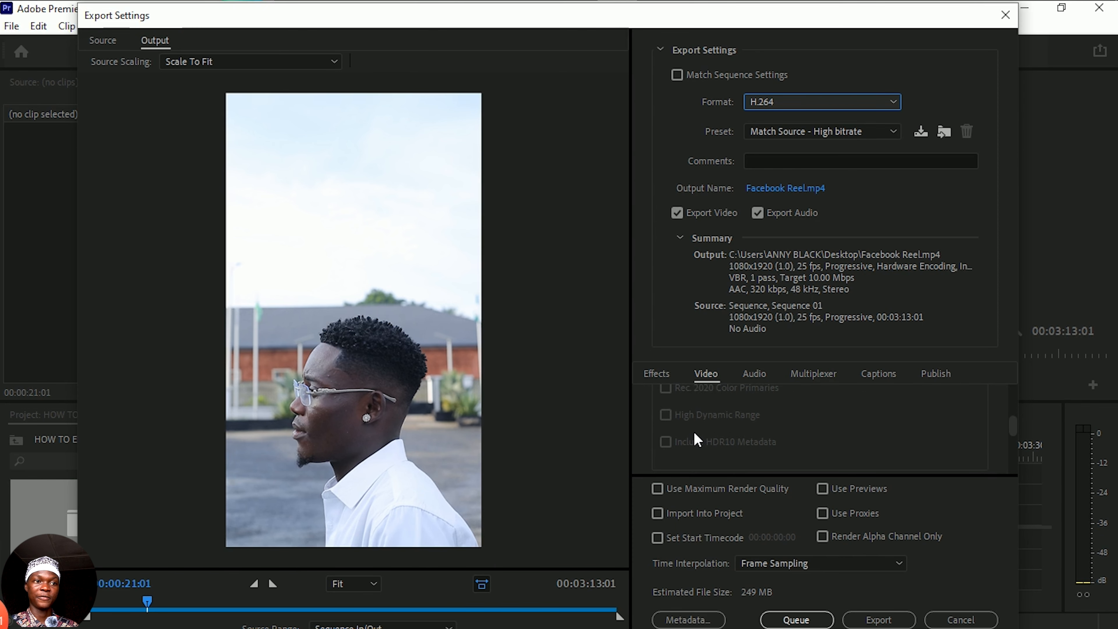
scroll(696, 440, down, 5)
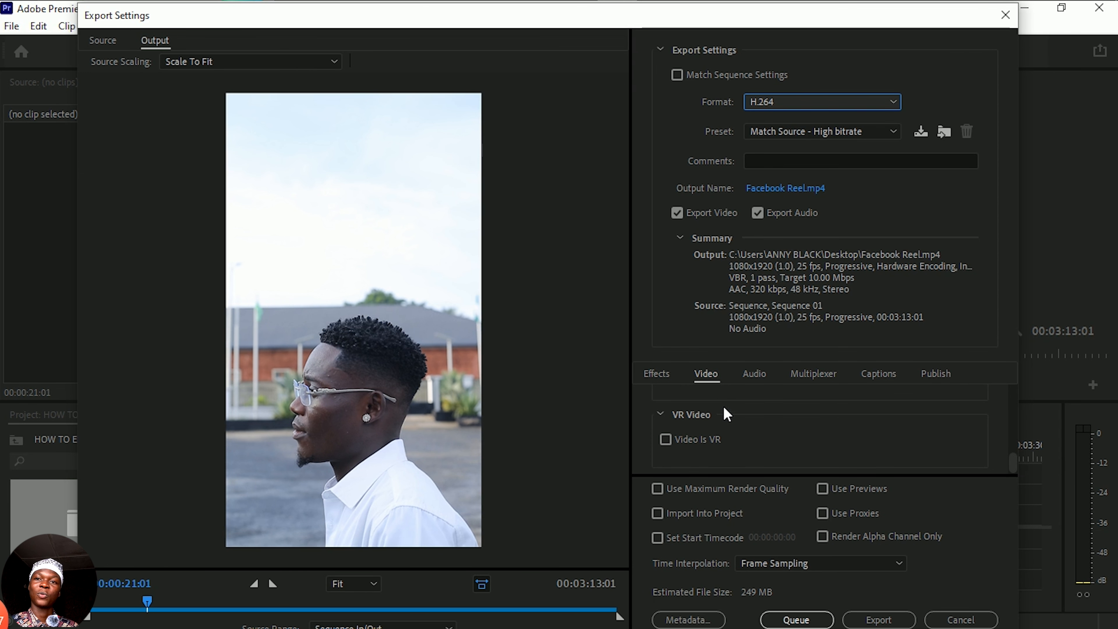
scroll(729, 414, up, 3)
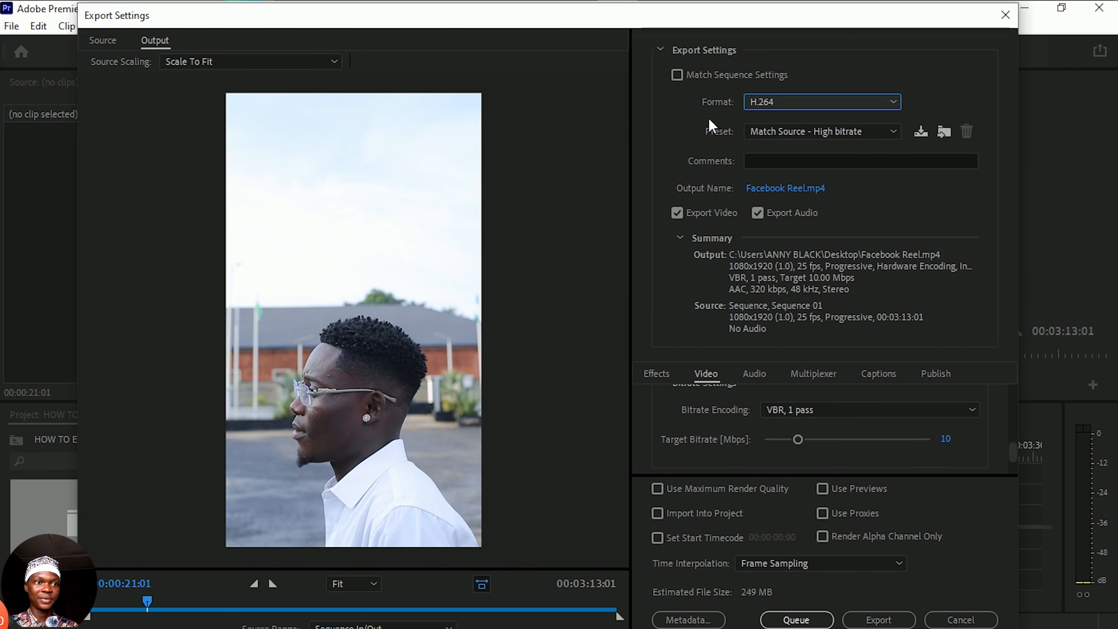
scroll(681, 425, up, 4)
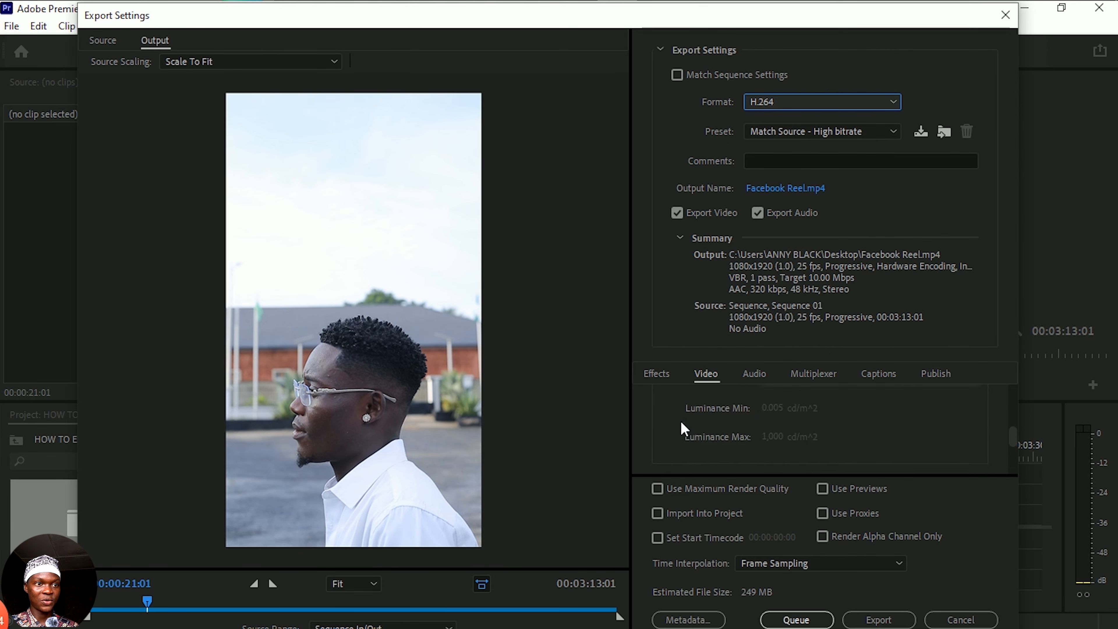
scroll(680, 423, up, 6)
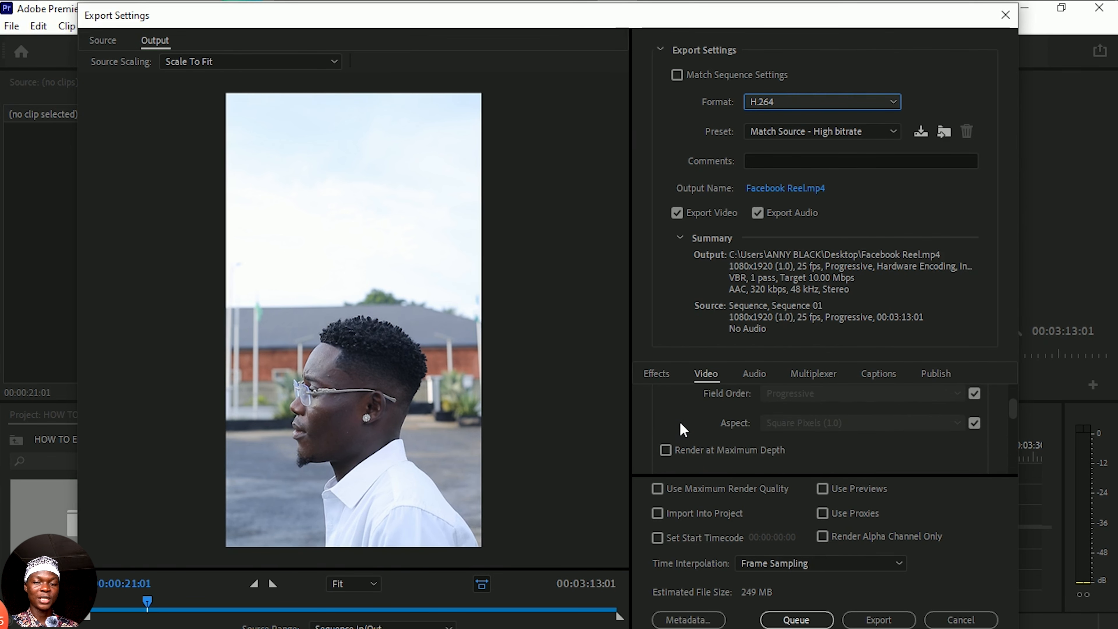
scroll(681, 423, down, 4)
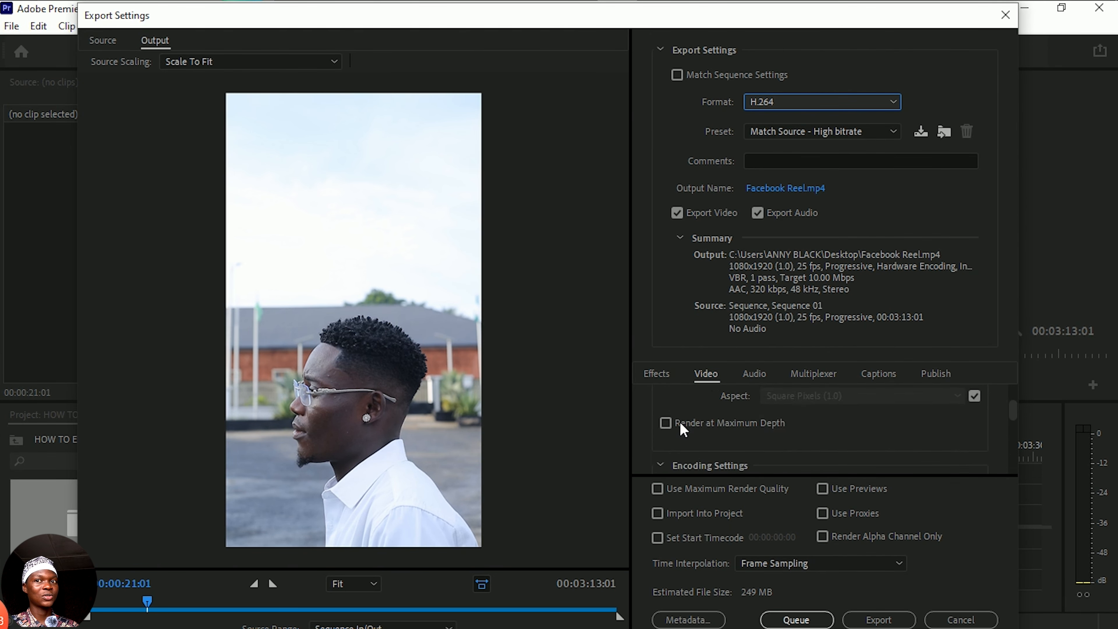
scroll(680, 424, down, 2)
scroll(680, 424, up, 1)
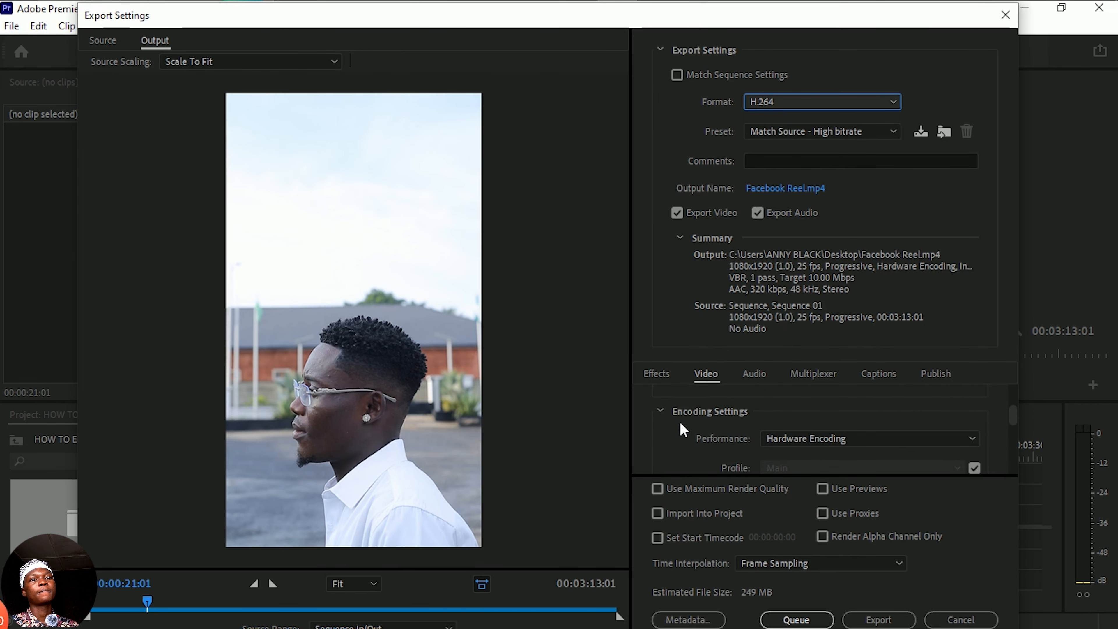
scroll(680, 421, down, 5)
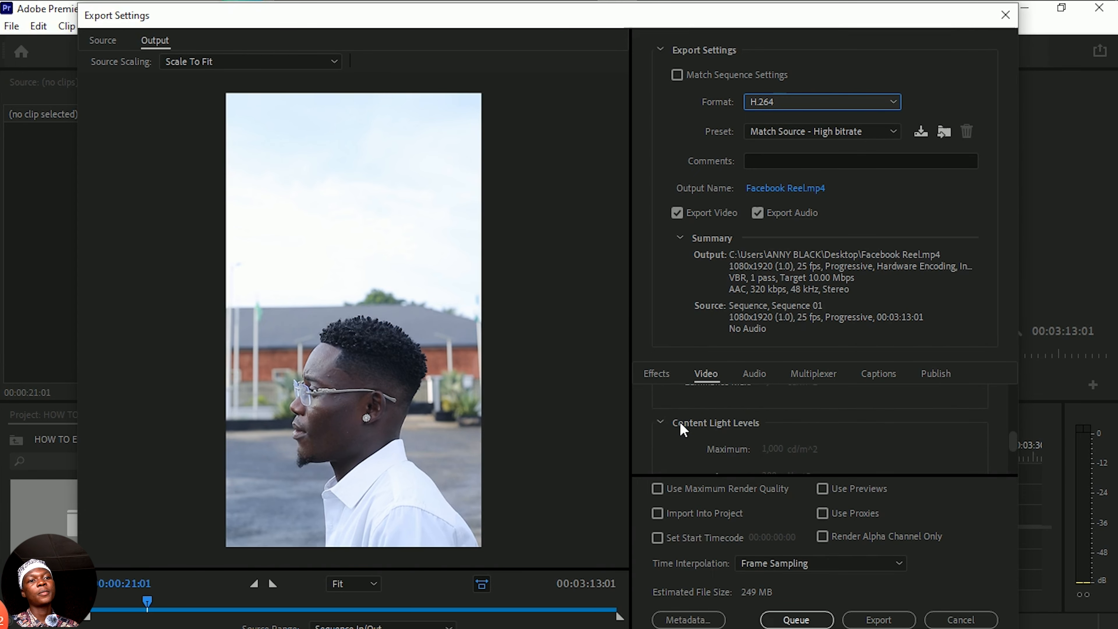
scroll(681, 424, down, 2)
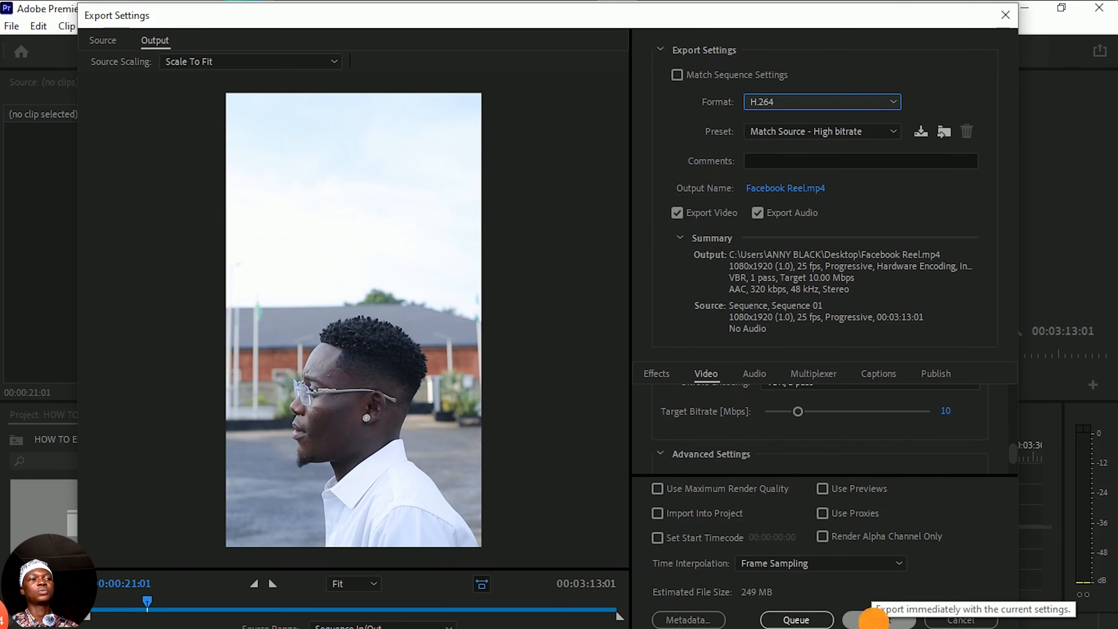
Step: Export the sequence immediately as Facebook Reel.mp4 with the current settings
click(877, 620)
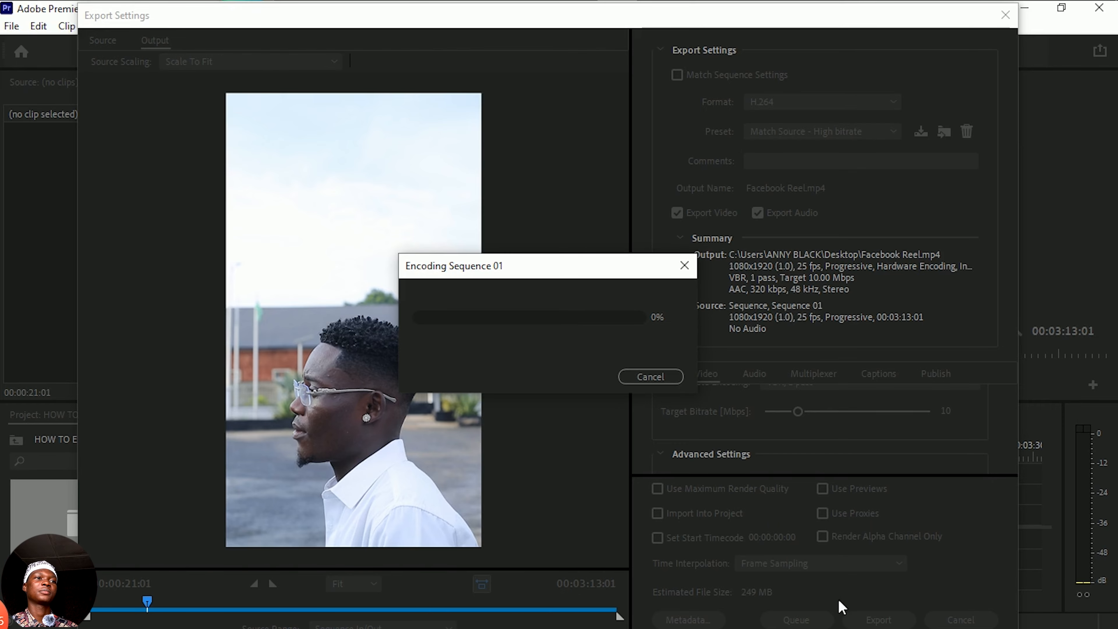